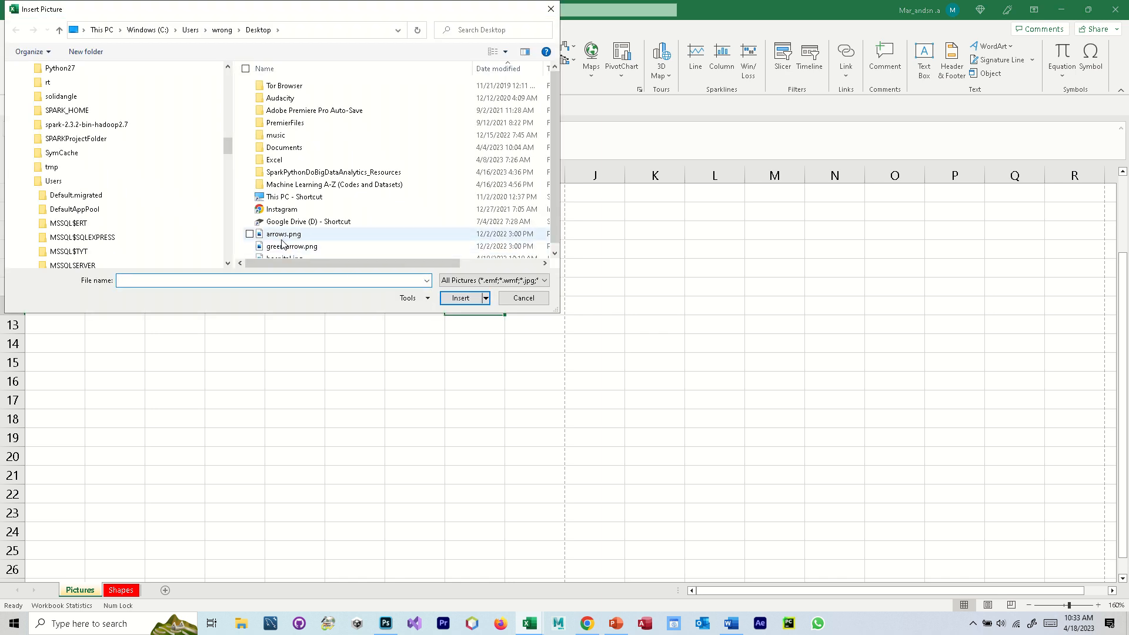
# - Insert the arrows.png picture, shrink it to about 4.99 by 2.32 inches, and move it up the Pictures sheet
pyautogui.doubleClick(280, 235)
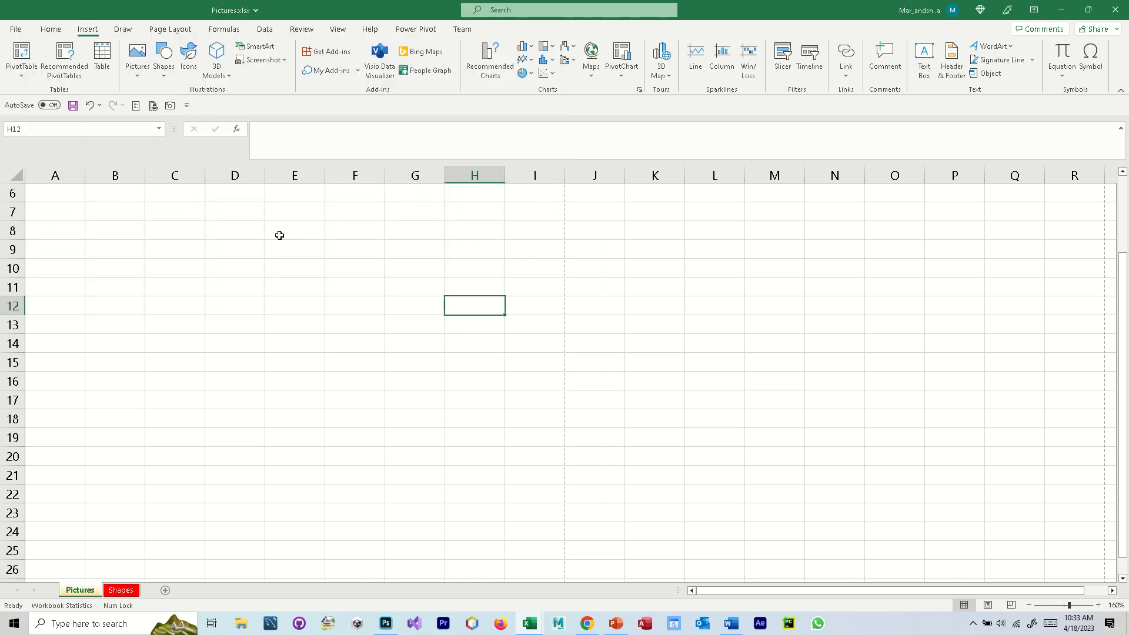
pyautogui.moveTo(631, 487); pyautogui.dragTo(456, 399)
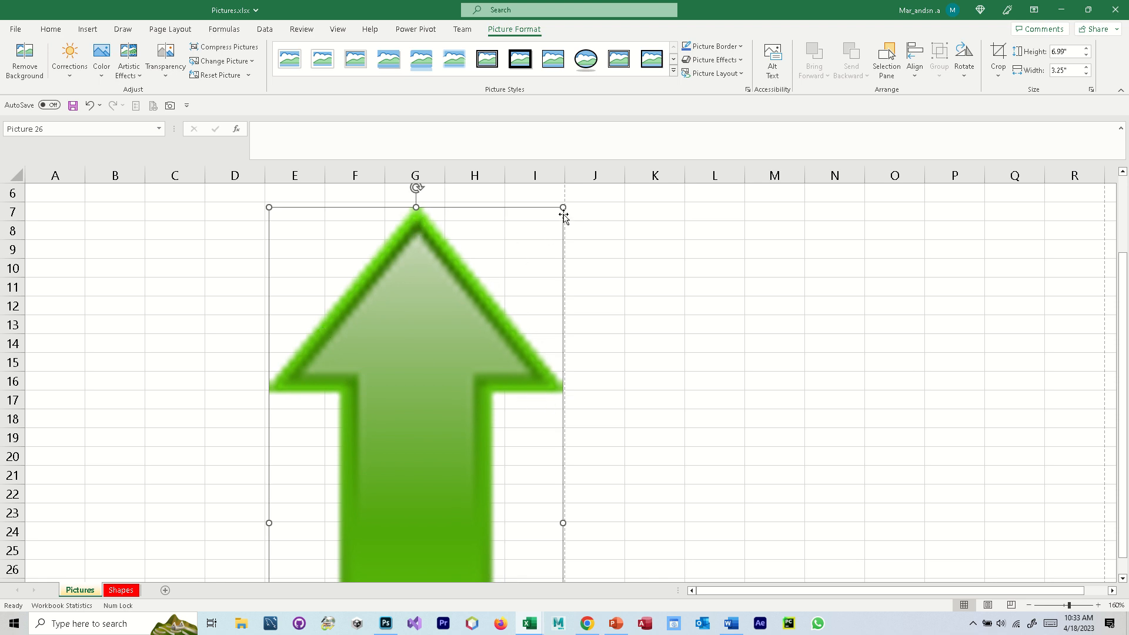
pyautogui.moveTo(563, 209); pyautogui.dragTo(482, 388)
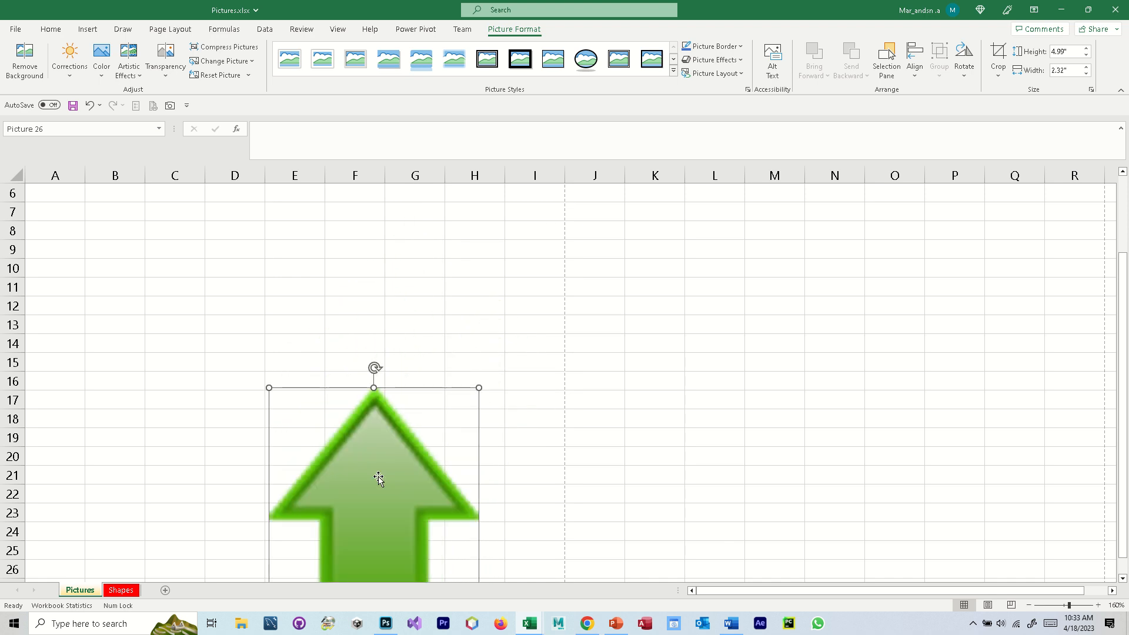
pyautogui.moveTo(378, 476); pyautogui.dragTo(383, 324)
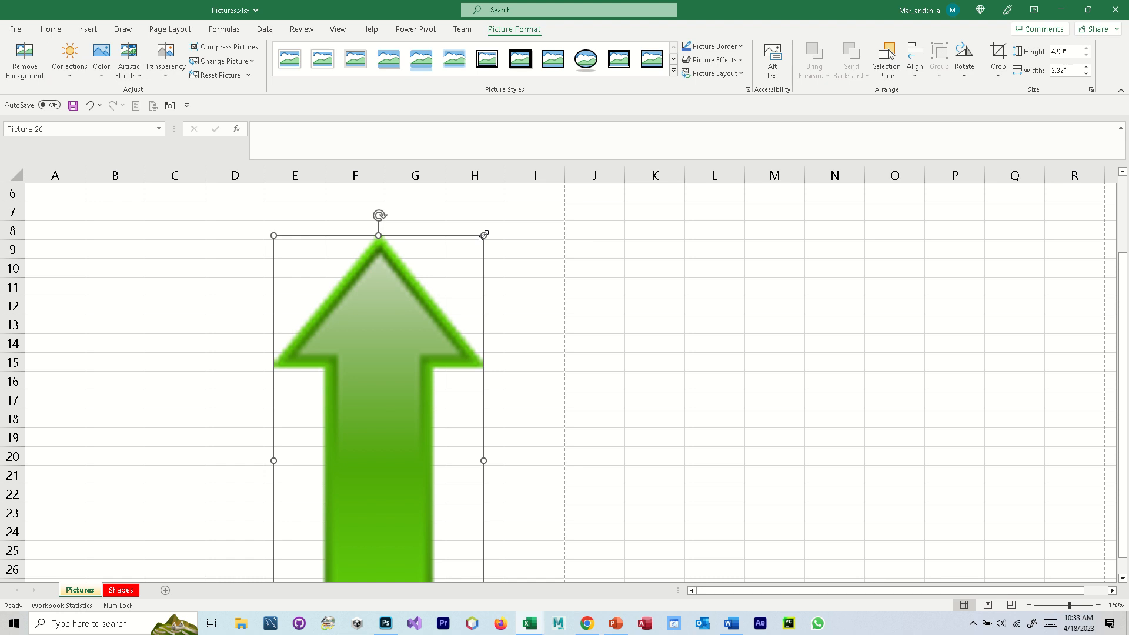
# - Enlarge the green arrow picture to about 5.35 by 2.49 inches and place its tip near cell F8
pyautogui.moveTo(483, 235)
pyautogui.mouseDown()
pyautogui.moveTo(493, 224)
pyautogui.moveTo(305, 398)
pyautogui.moveTo(541, 235)
pyautogui.moveTo(502, 241)
pyautogui.mouseUp()
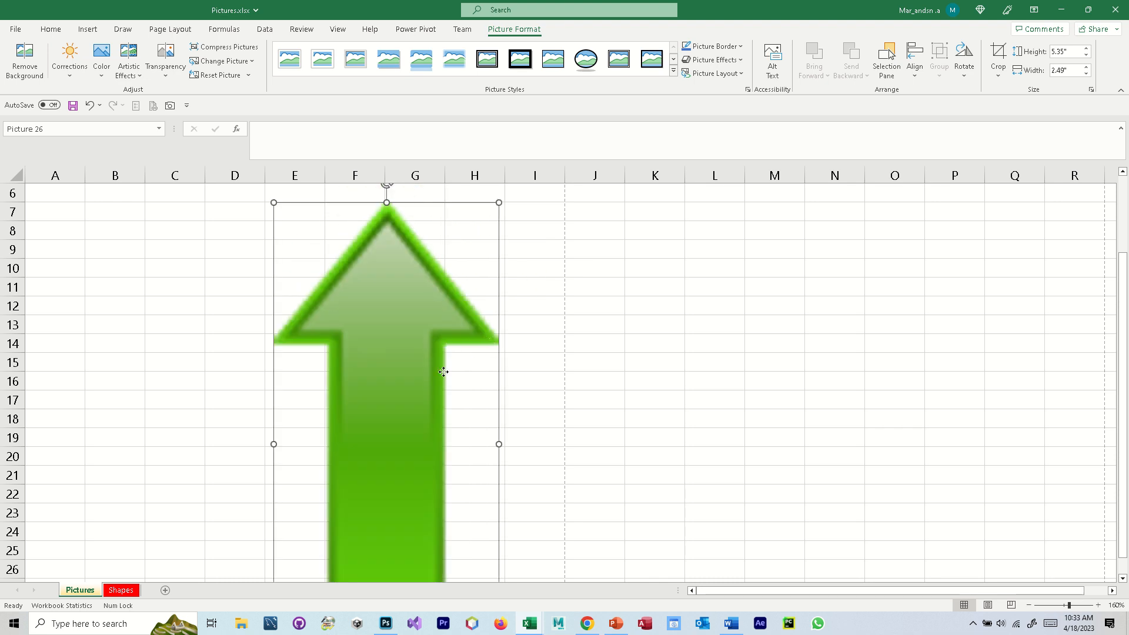
pyautogui.moveTo(441, 370); pyautogui.dragTo(440, 394)
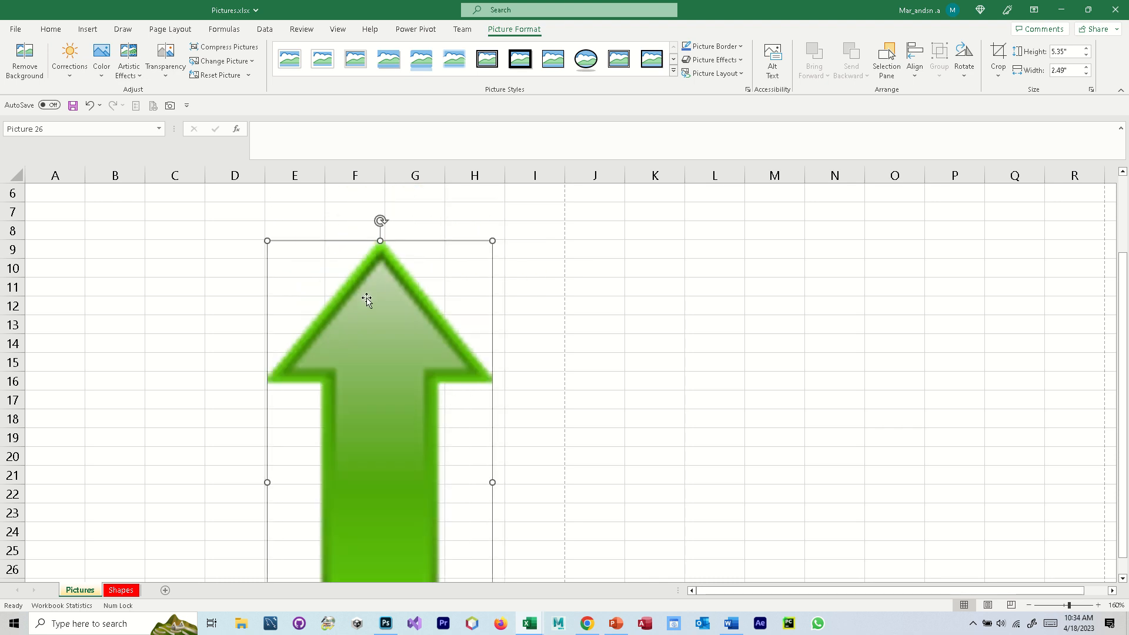
pyautogui.moveTo(357, 300); pyautogui.dragTo(338, 312)
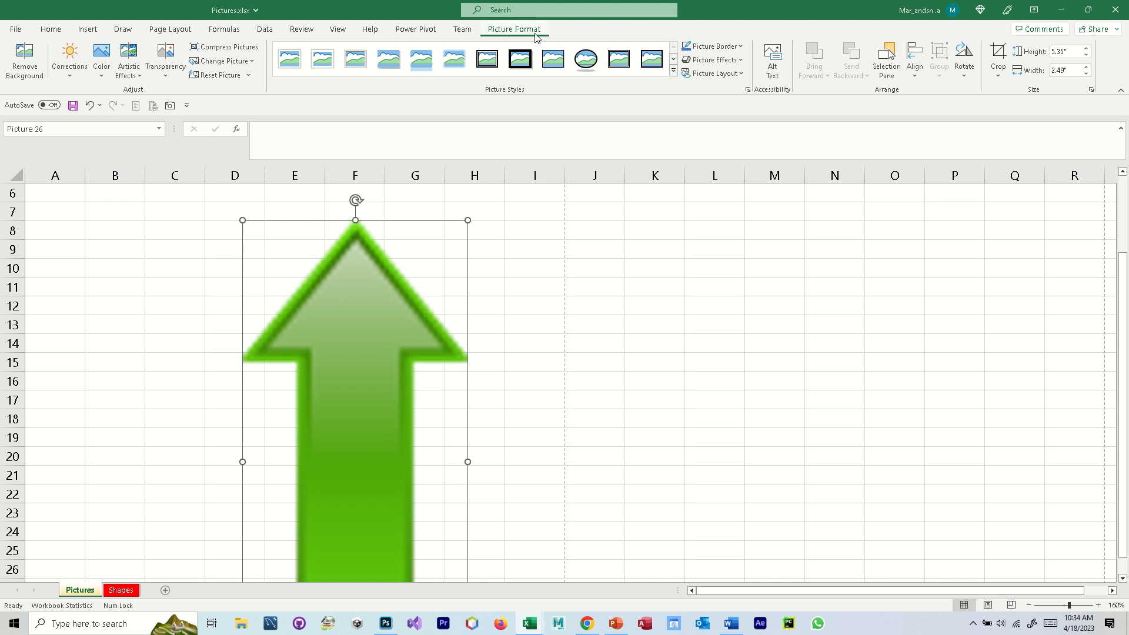
# - Rotate the arrow picture right 90° and move it up to start around row 10
pyautogui.click(964, 59)
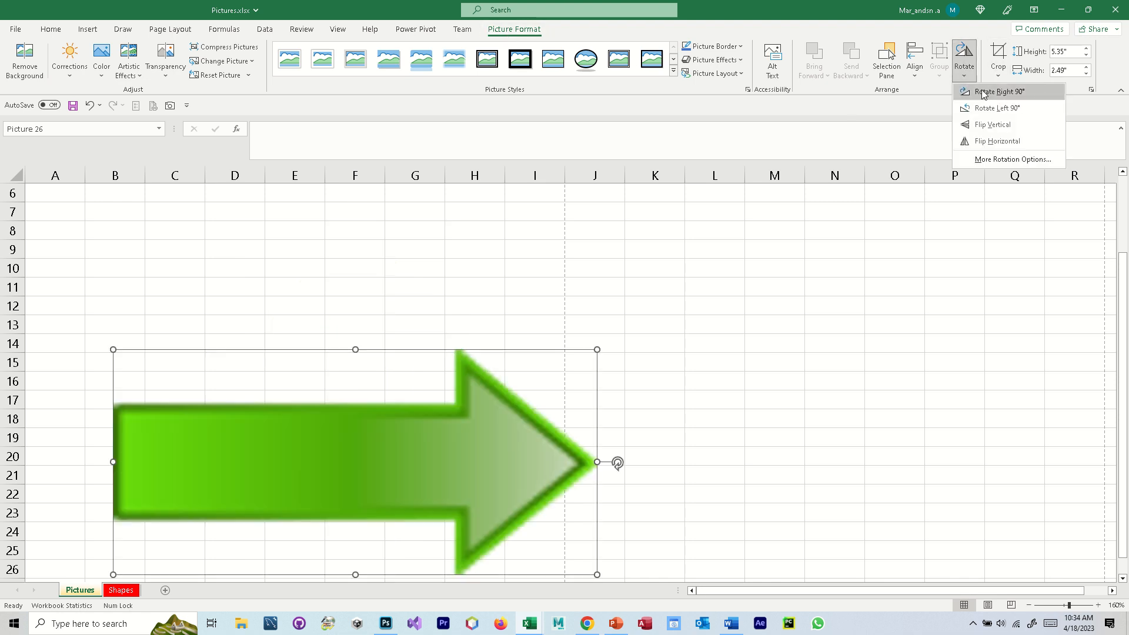
pyautogui.click(982, 91)
pyautogui.moveTo(470, 467); pyautogui.dragTo(460, 384)
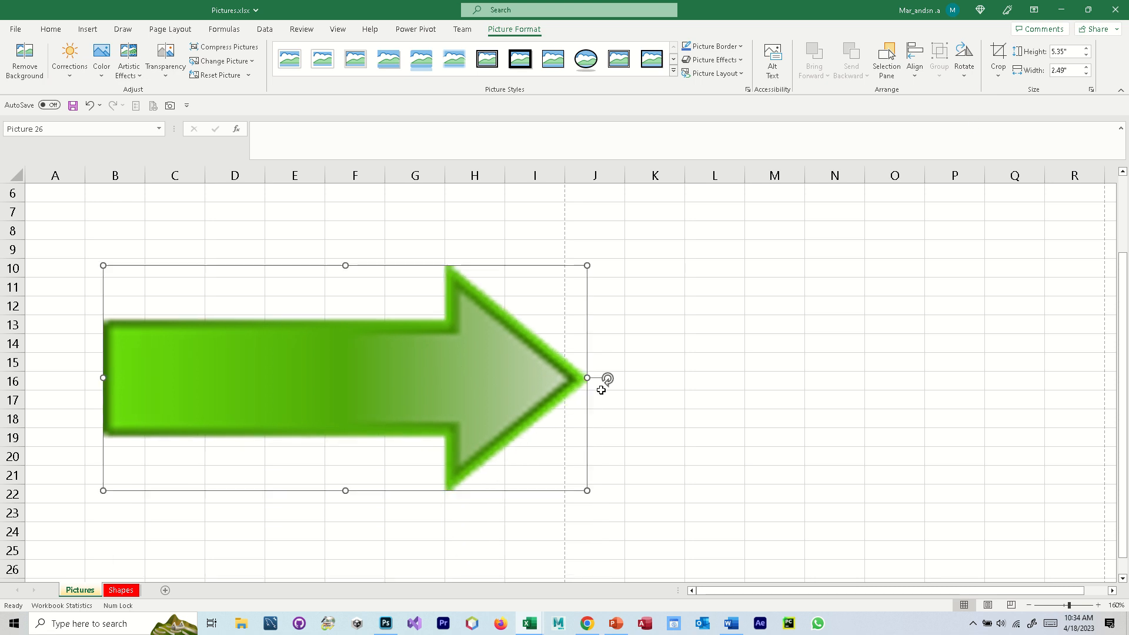
pyautogui.moveTo(608, 379)
pyautogui.mouseDown()
pyautogui.moveTo(517, 449)
pyautogui.moveTo(628, 338)
pyautogui.moveTo(622, 381)
pyautogui.mouseUp()
# - Give the arrow picture a solid red fill and move it over columns A to I, starting near row 8
pyautogui.hotkey('ctrl', '1')
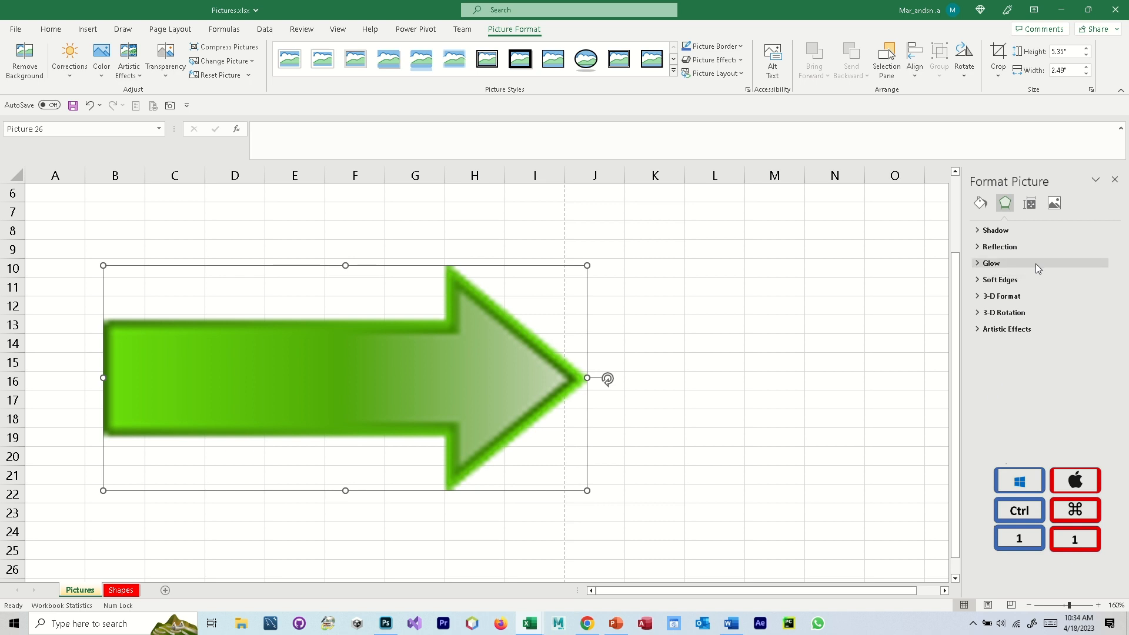
pyautogui.click(980, 203)
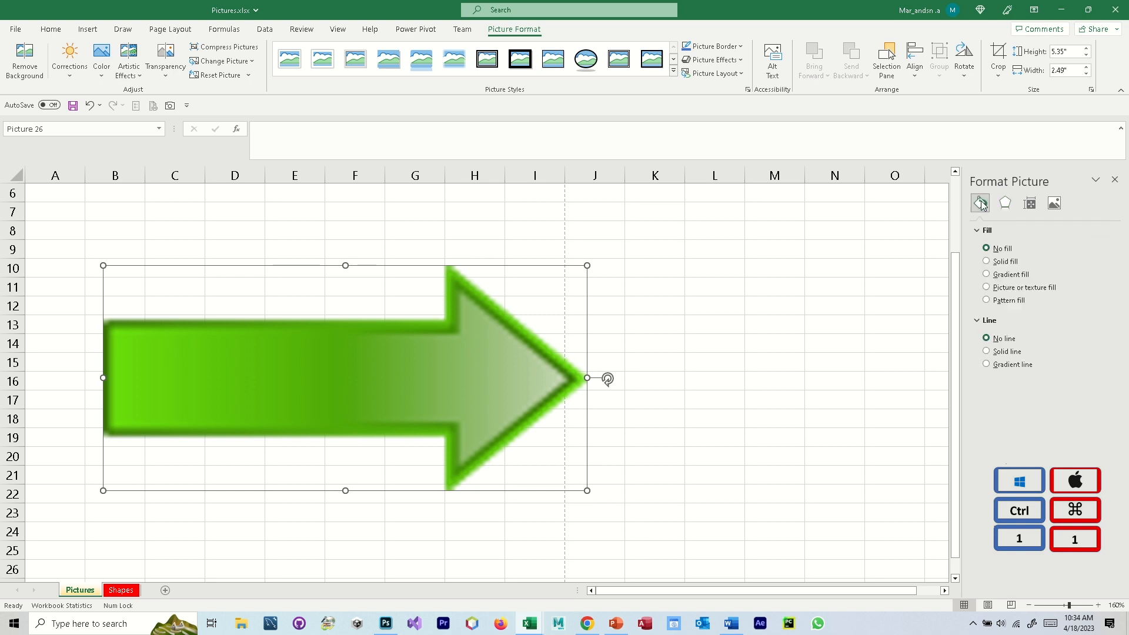
pyautogui.click(987, 262)
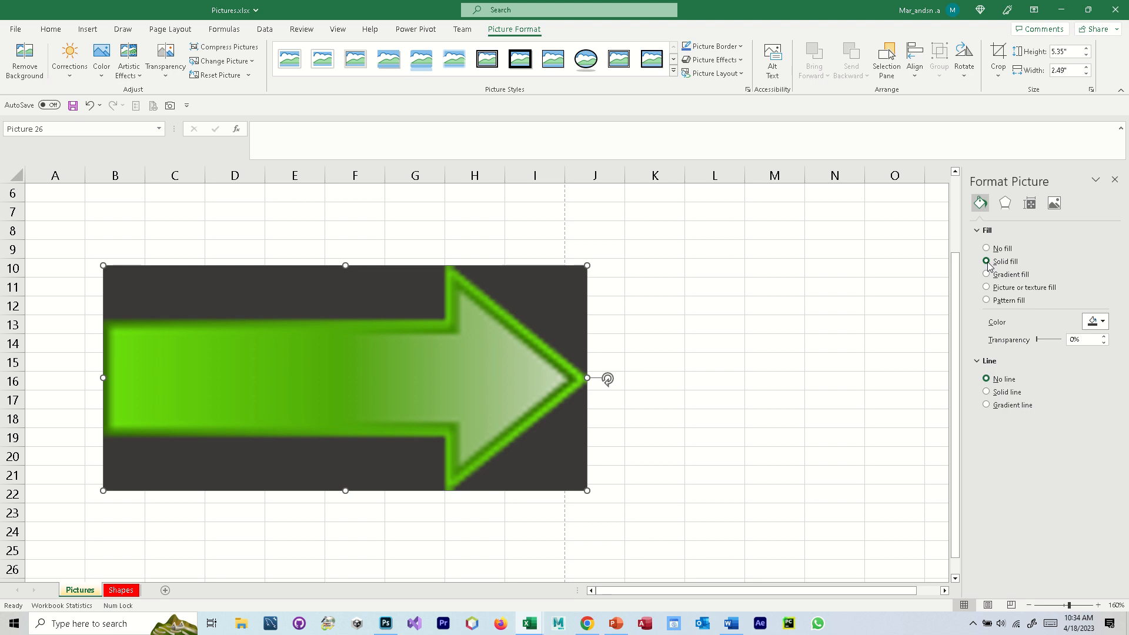
pyautogui.click(1101, 322)
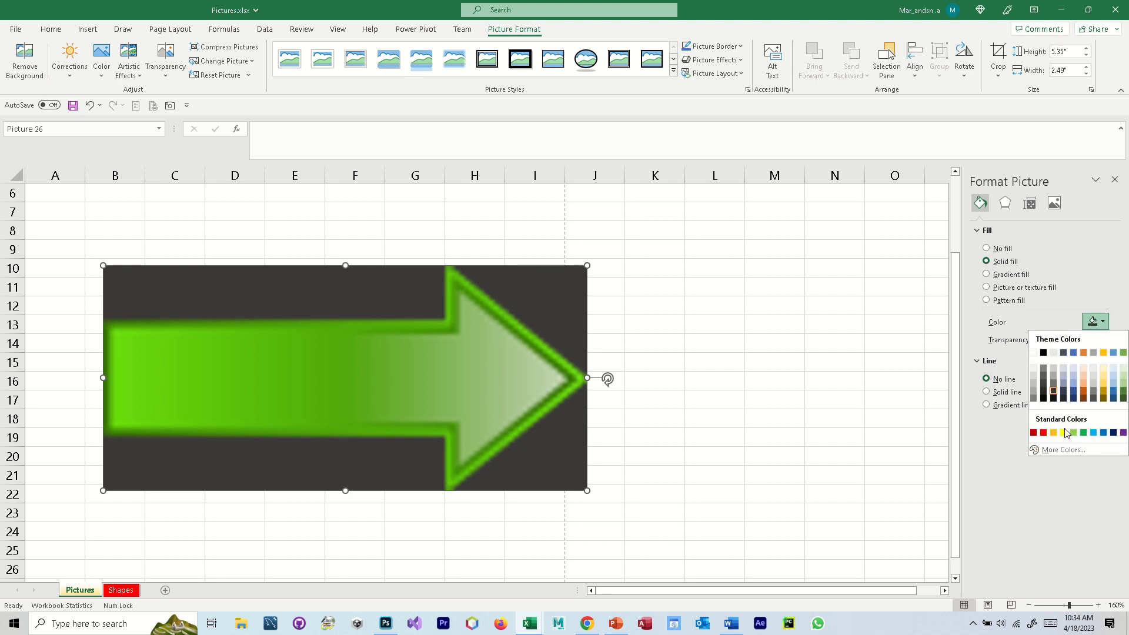
pyautogui.click(1044, 434)
pyautogui.moveTo(486, 413); pyautogui.dragTo(435, 382)
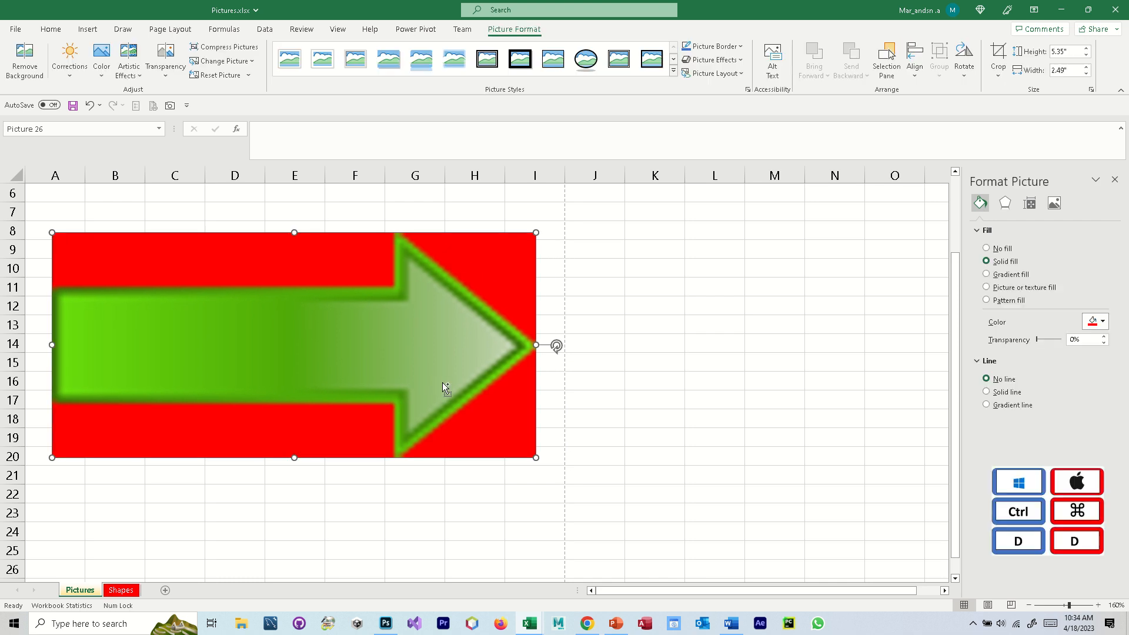
# - Duplicate the red arrow picture, fill the copy light blue, and place it overlapping the original from about cell B12
pyautogui.hotkey('ctrl', 'd')
pyautogui.moveTo(456, 393); pyautogui.dragTo(537, 470)
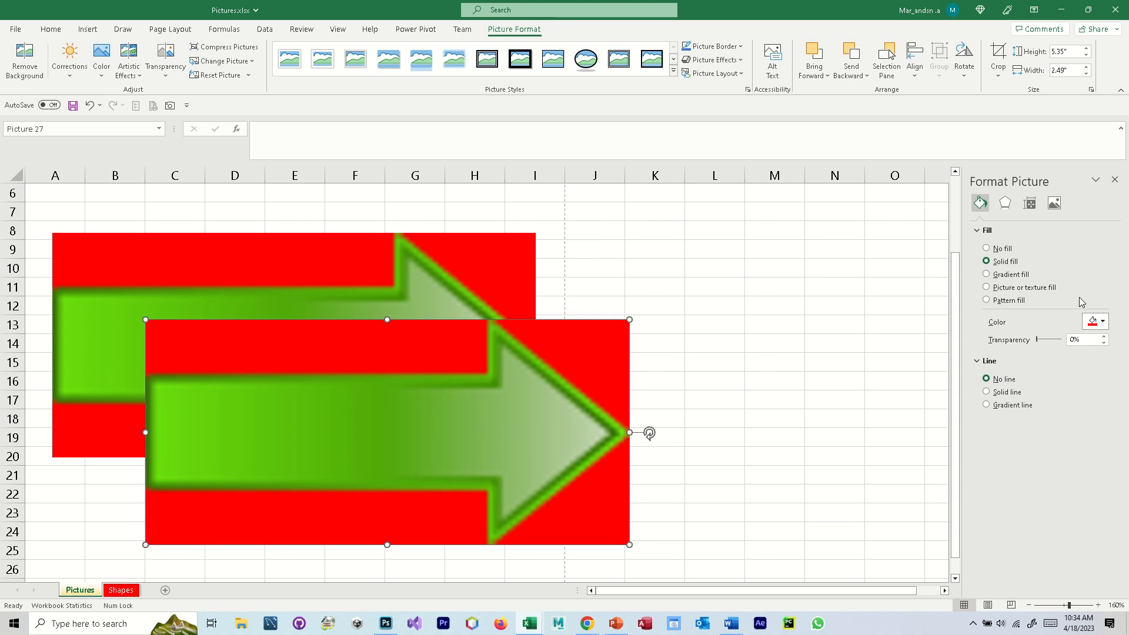
pyautogui.click(1104, 321)
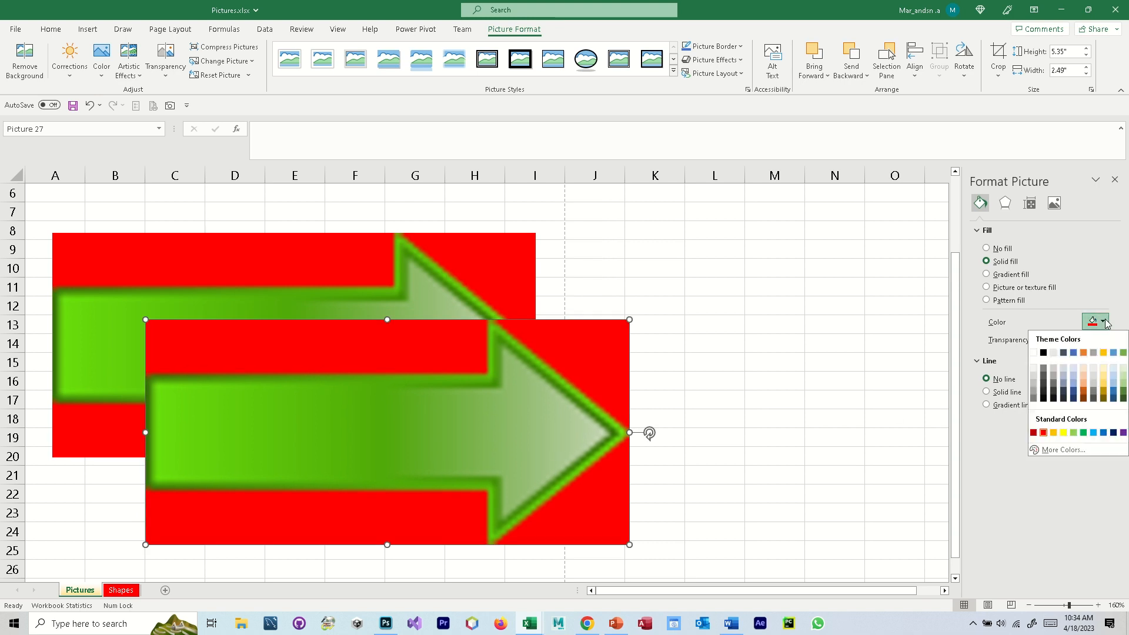
pyautogui.click(1072, 385)
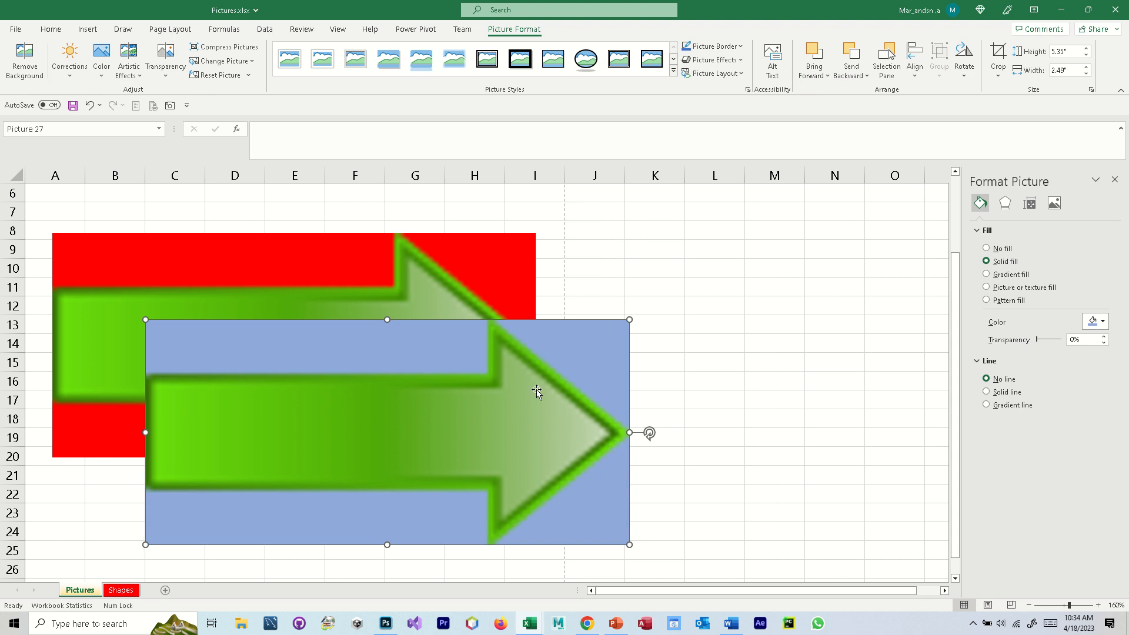
pyautogui.moveTo(484, 377); pyautogui.dragTo(460, 355)
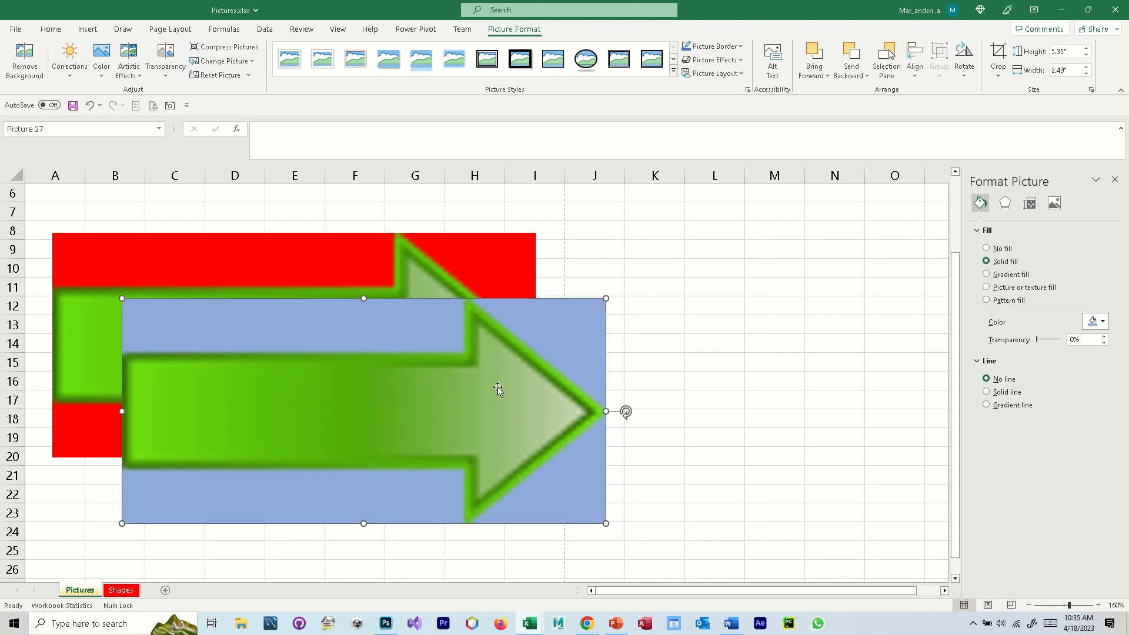
# - Duplicate the light blue arrow picture, fill the copy yellow, and place it overlapping from about cell F15
pyautogui.hotkey('ctrl', 'd')
pyautogui.moveTo(524, 400); pyautogui.dragTo(531, 375)
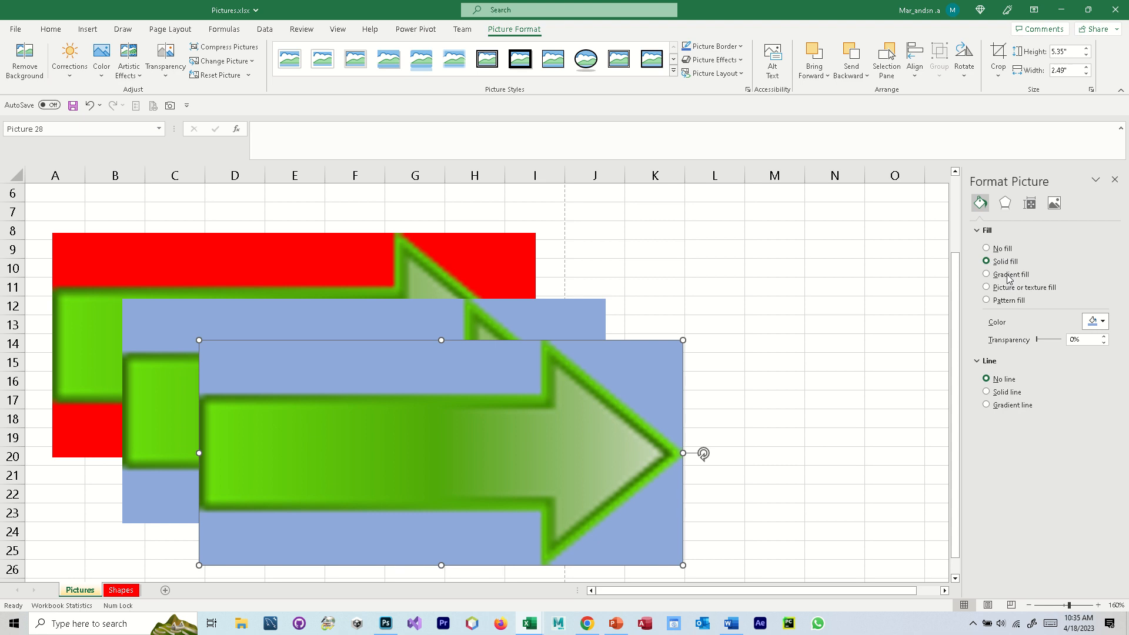
pyautogui.click(1104, 321)
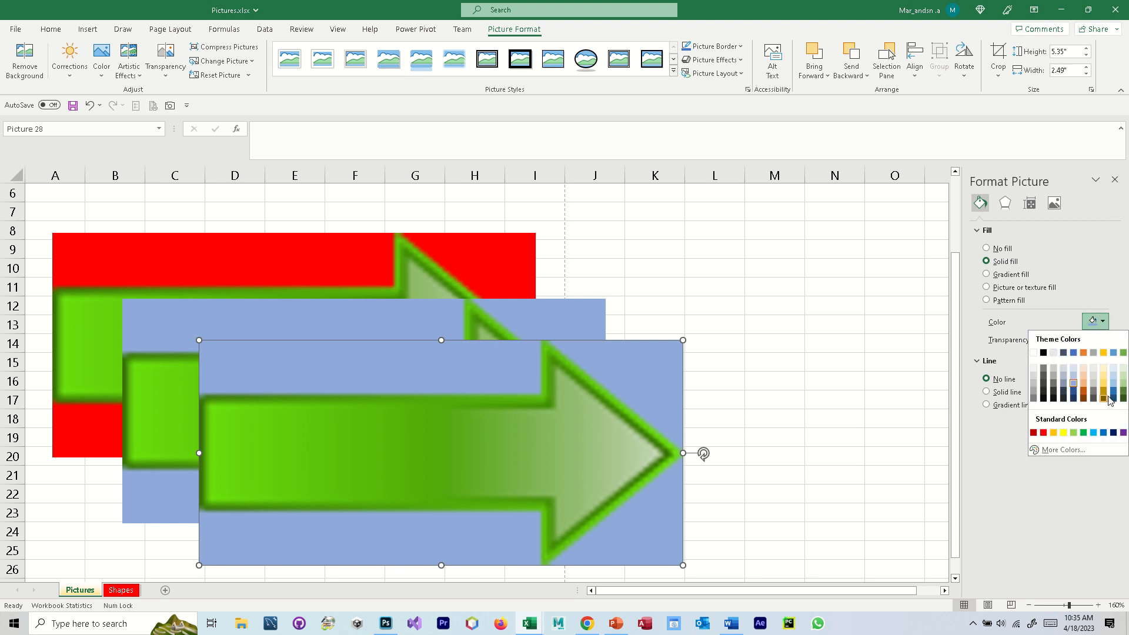
pyautogui.click(1063, 433)
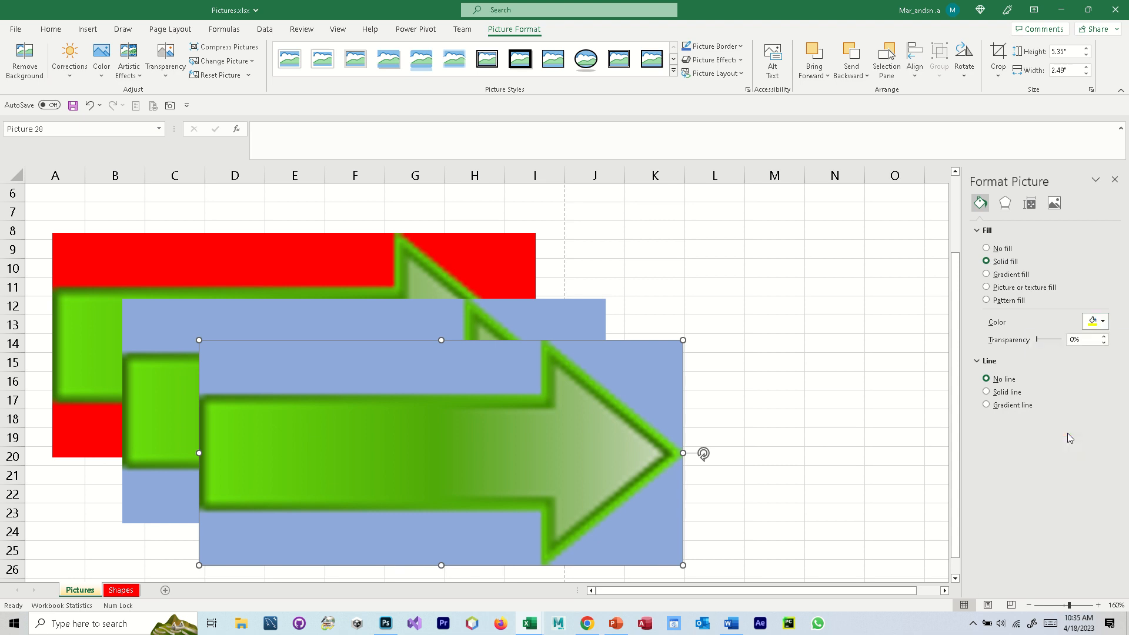
pyautogui.moveTo(397, 431); pyautogui.dragTo(538, 442)
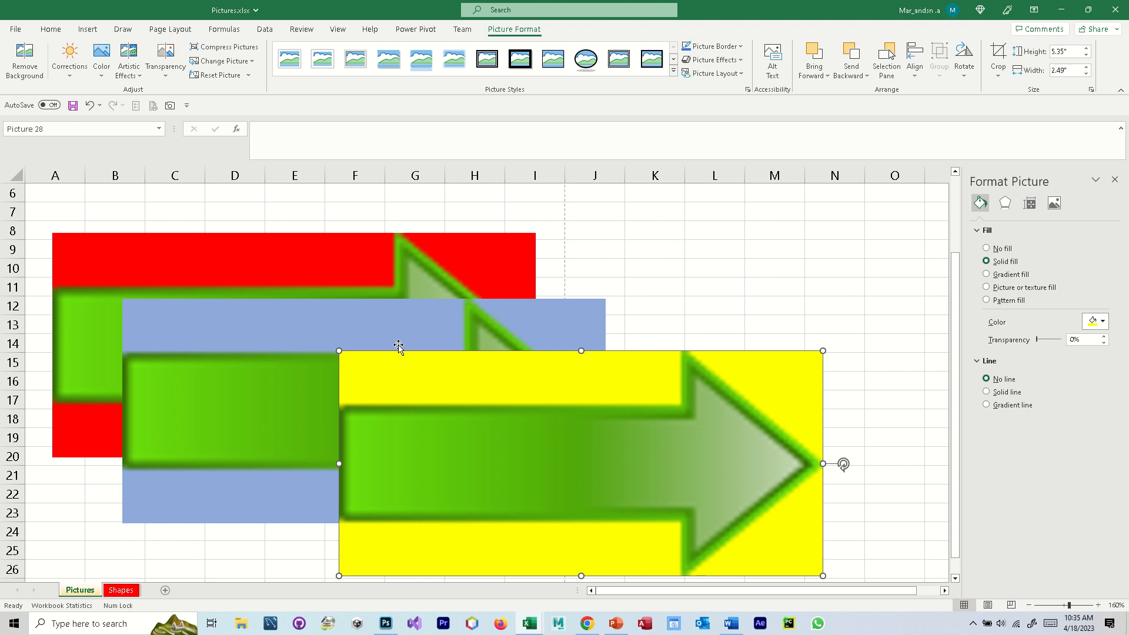
# - Select all three arrow pictures and scale them down together to about 3.25 by 1.51 inches, then close the formatting options and deselect
pyautogui.click(380, 317)
pyautogui.click(364, 282)
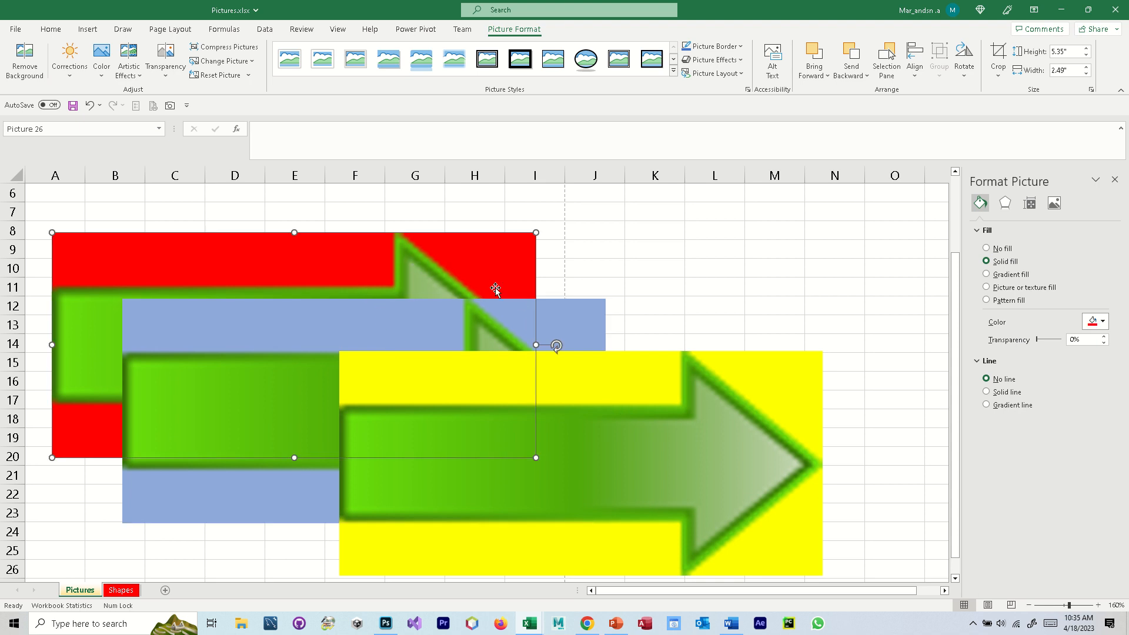
pyautogui.keyDown('shift'); pyautogui.click(579, 325); pyautogui.keyUp('shift')
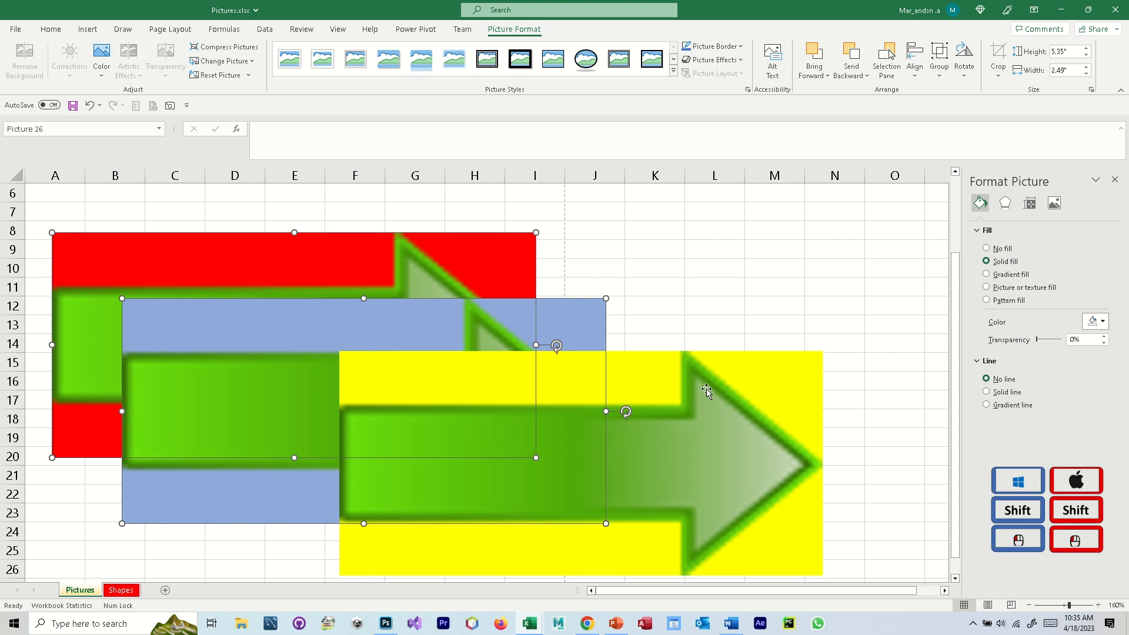
pyautogui.keyDown('shift'); pyautogui.click(723, 420); pyautogui.keyUp('shift')
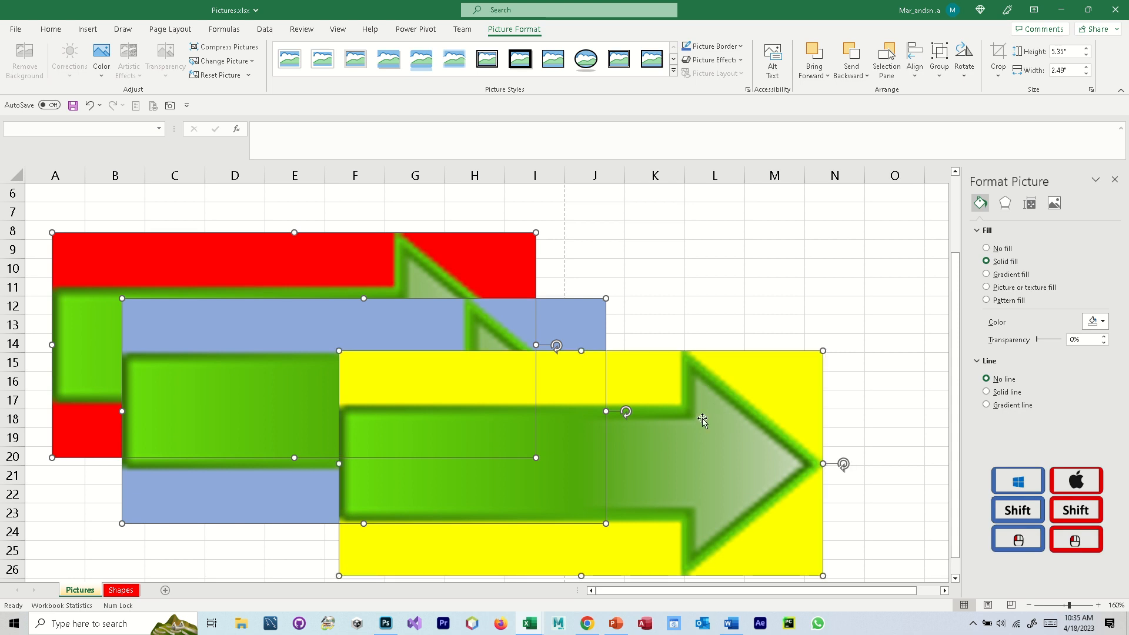
pyautogui.scroll(-2, 594, 423)
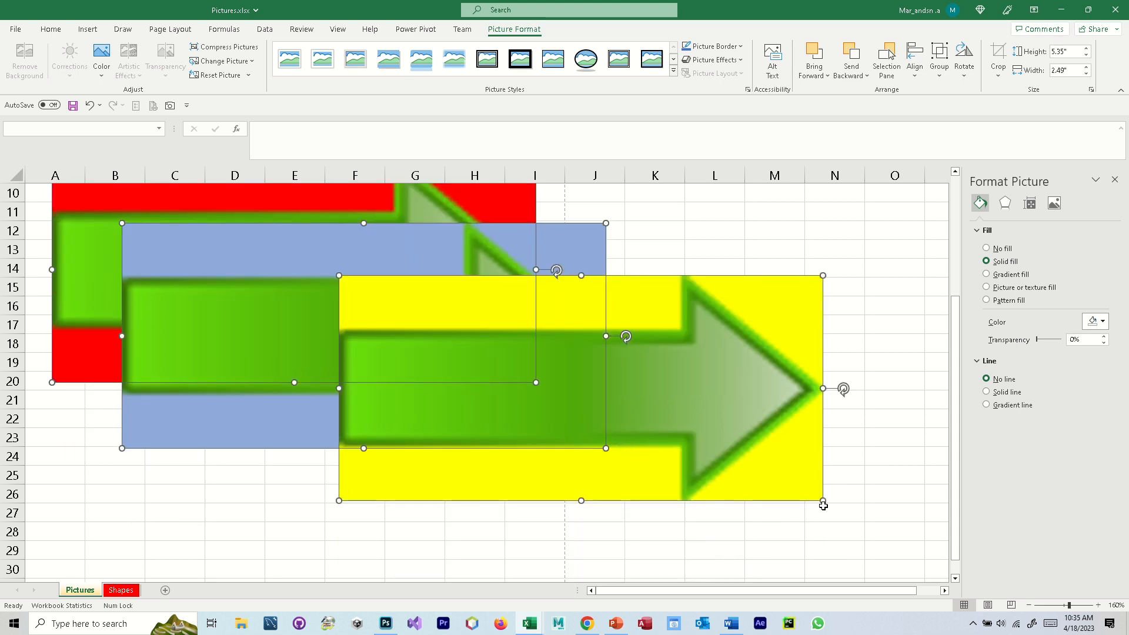
pyautogui.scroll(2, 732, 472)
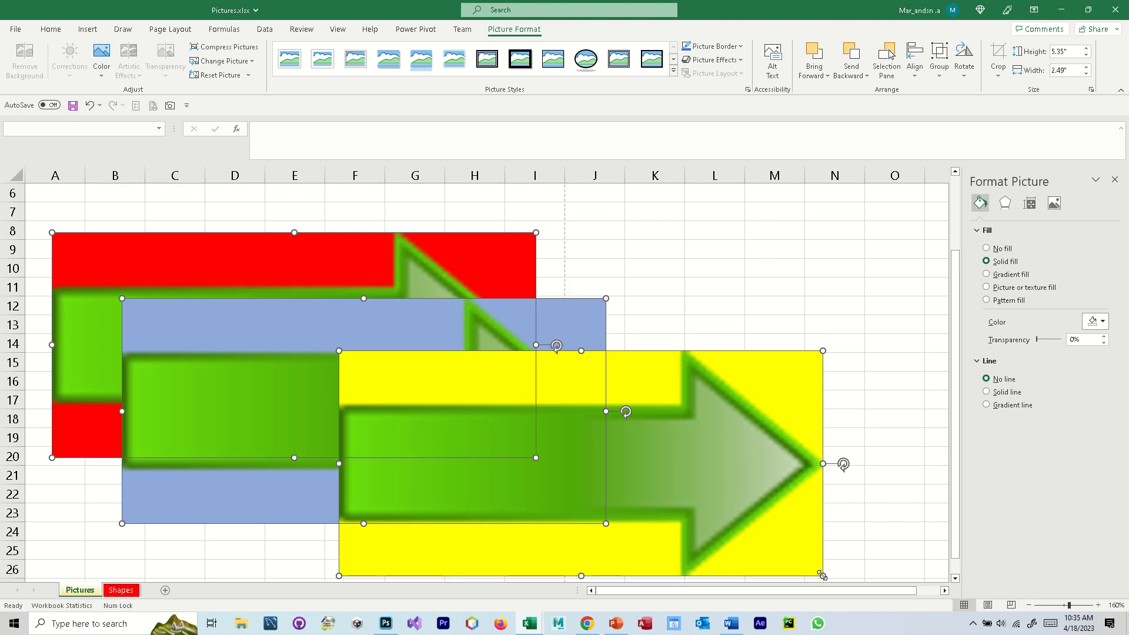
pyautogui.moveTo(822, 576)
pyautogui.mouseDown()
pyautogui.moveTo(766, 537)
pyautogui.moveTo(668, 517)
pyautogui.moveTo(585, 478)
pyautogui.moveTo(609, 478)
pyautogui.mouseUp()
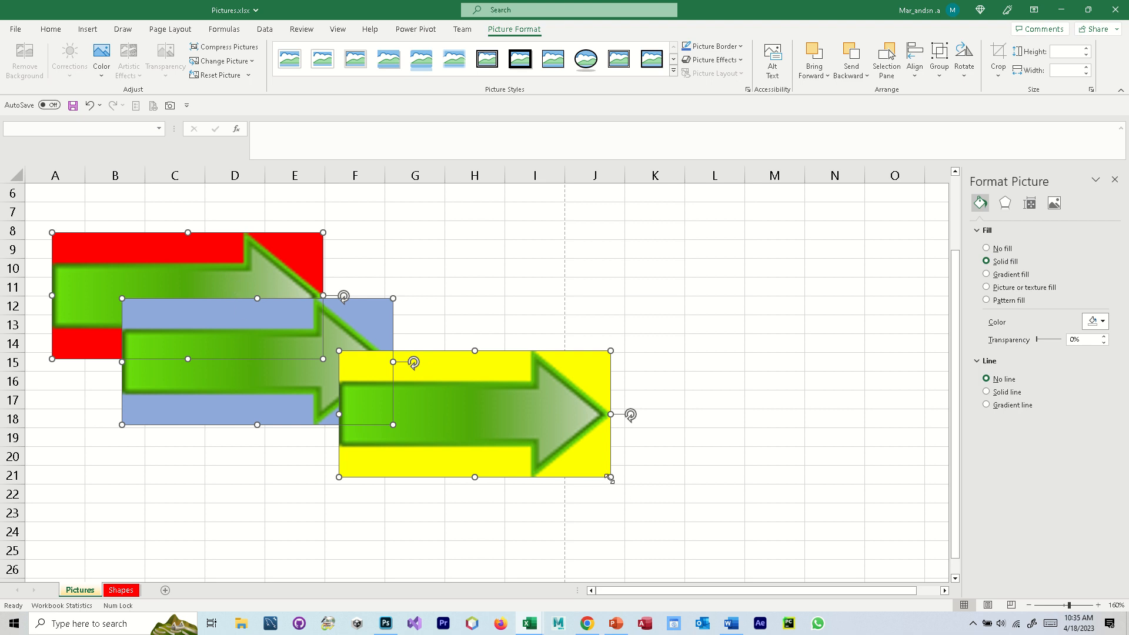
pyautogui.moveTo(609, 478); pyautogui.dragTo(632, 488)
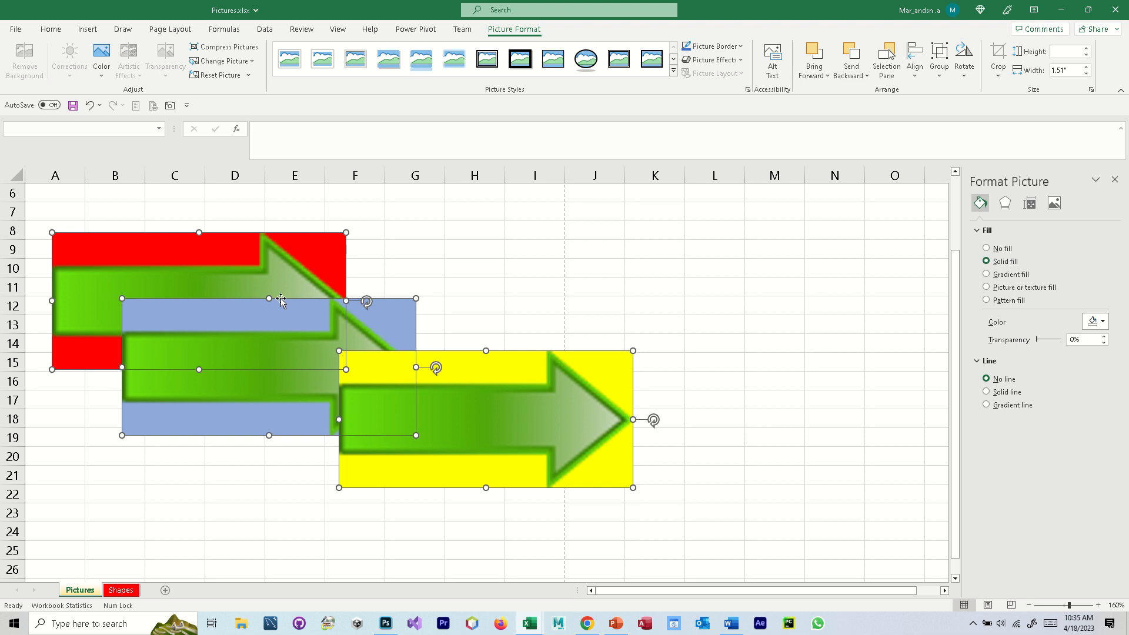
pyautogui.click(1114, 179)
pyautogui.click(626, 283)
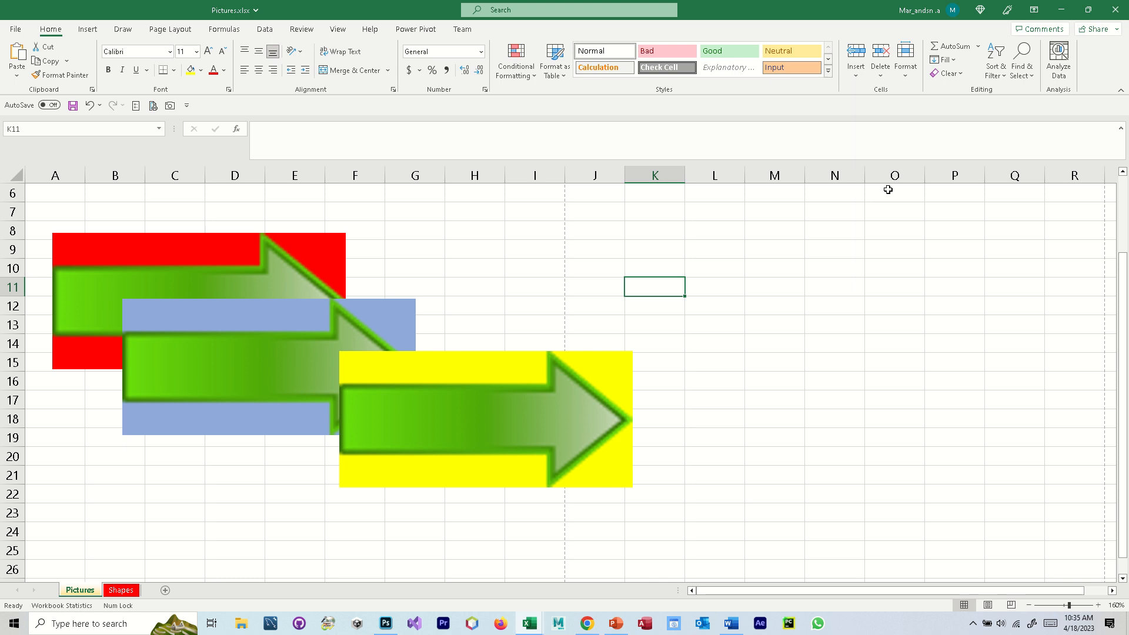
# - Bring the red arrow picture forward one level and move the yellow picture so it overlaps the red one
pyautogui.click(250, 259)
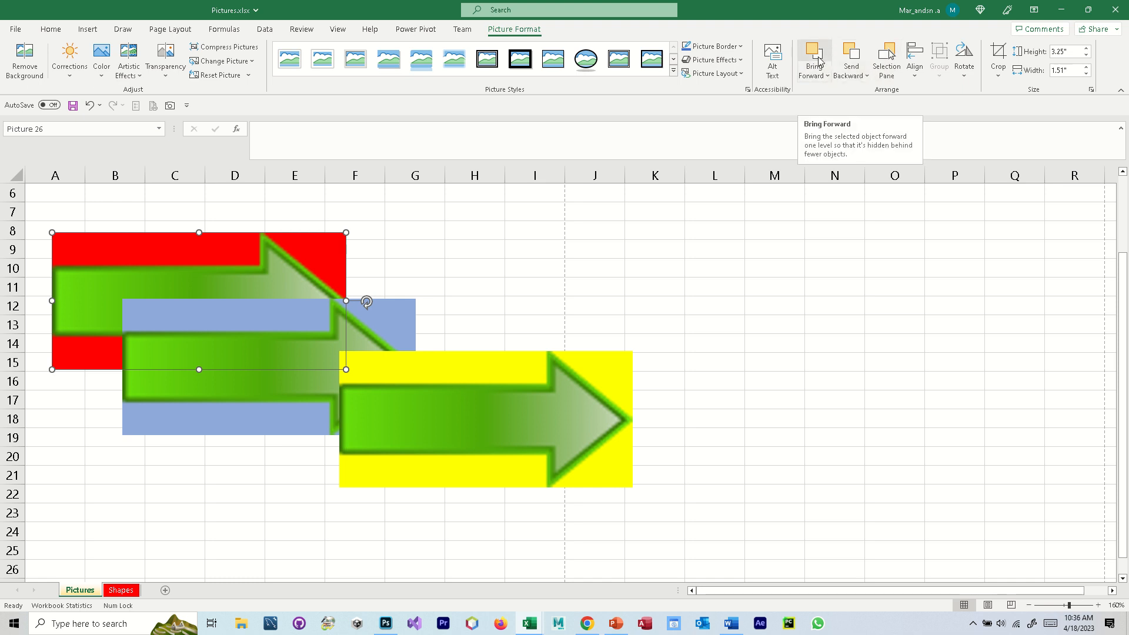
pyautogui.click(825, 76)
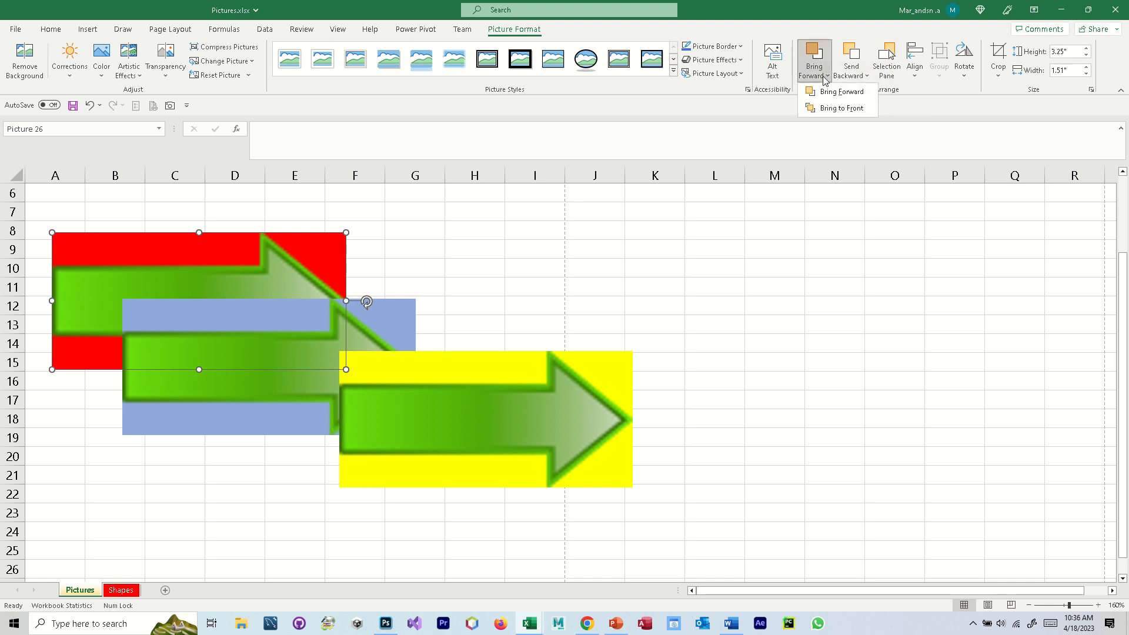
pyautogui.click(836, 109)
pyautogui.moveTo(554, 407); pyautogui.dragTo(491, 375)
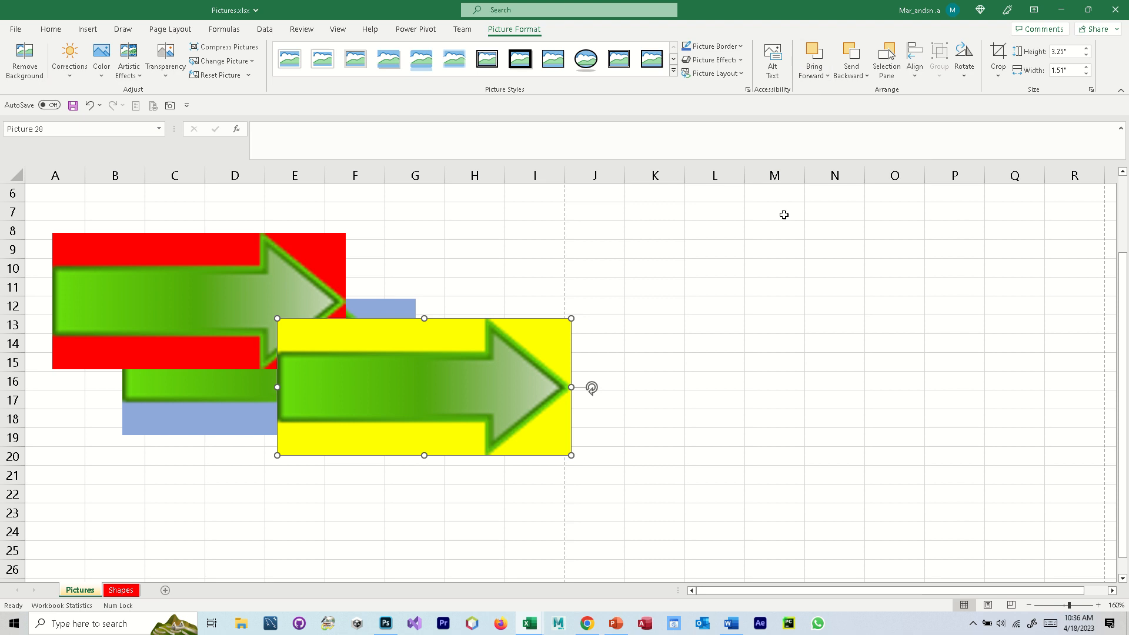
# - Undo the yellow picture's move and the red picture's change in stacking order
pyautogui.hotkey('ctrl', 'z')
pyautogui.hotkey('ctrl', 'z')
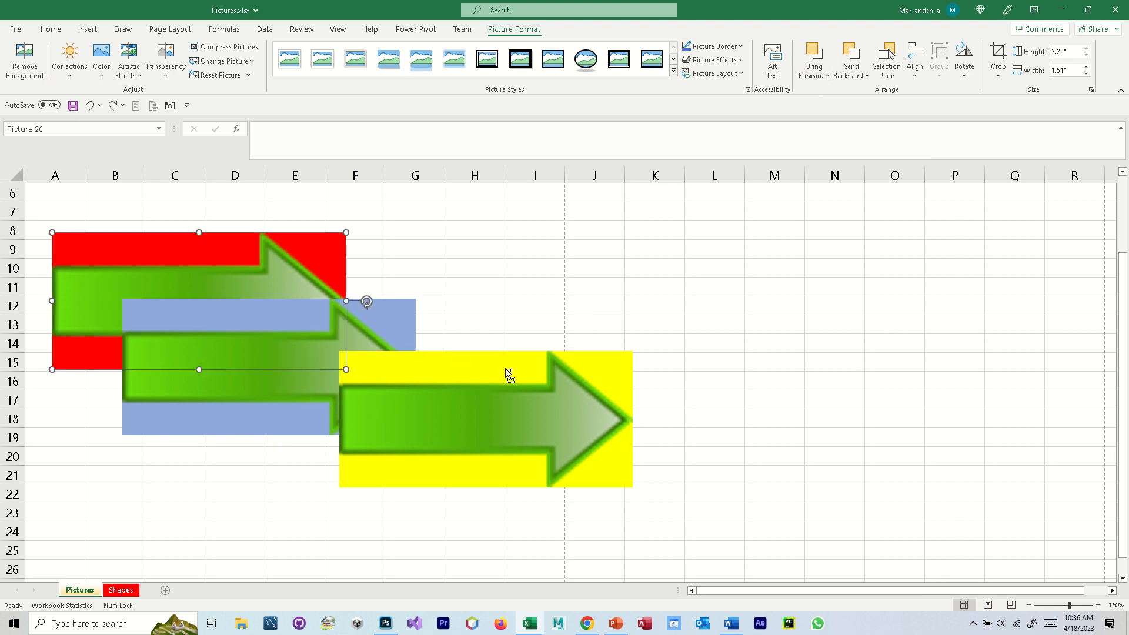
# - Bring the red arrow picture to the front of all objects and move the yellow picture so it overlaps the red one
pyautogui.click(384, 328)
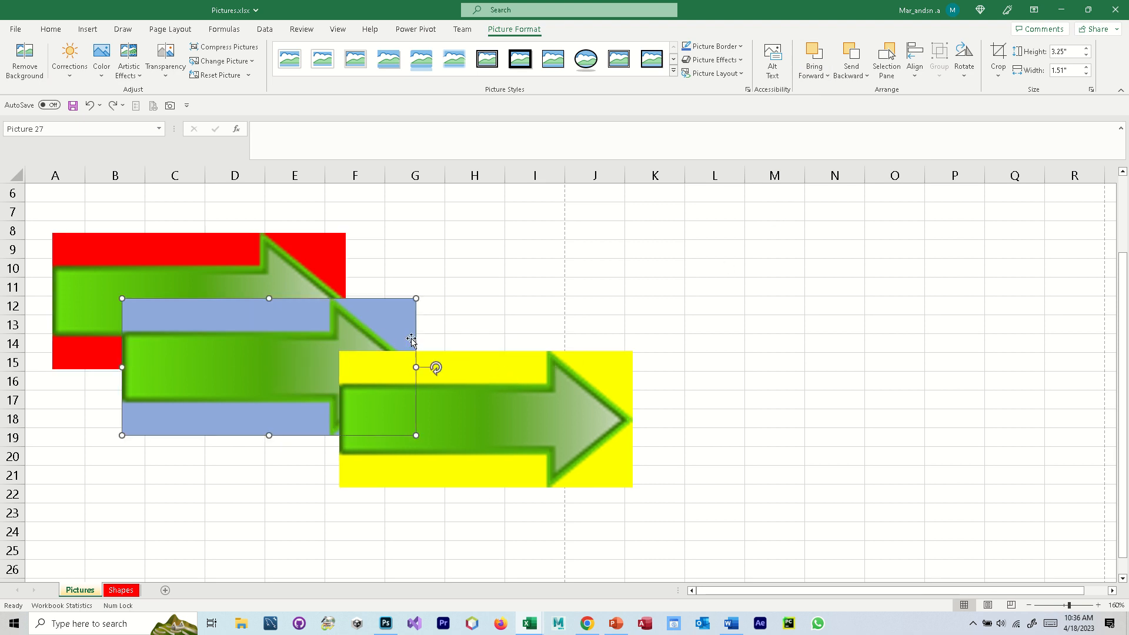
pyautogui.click(284, 258)
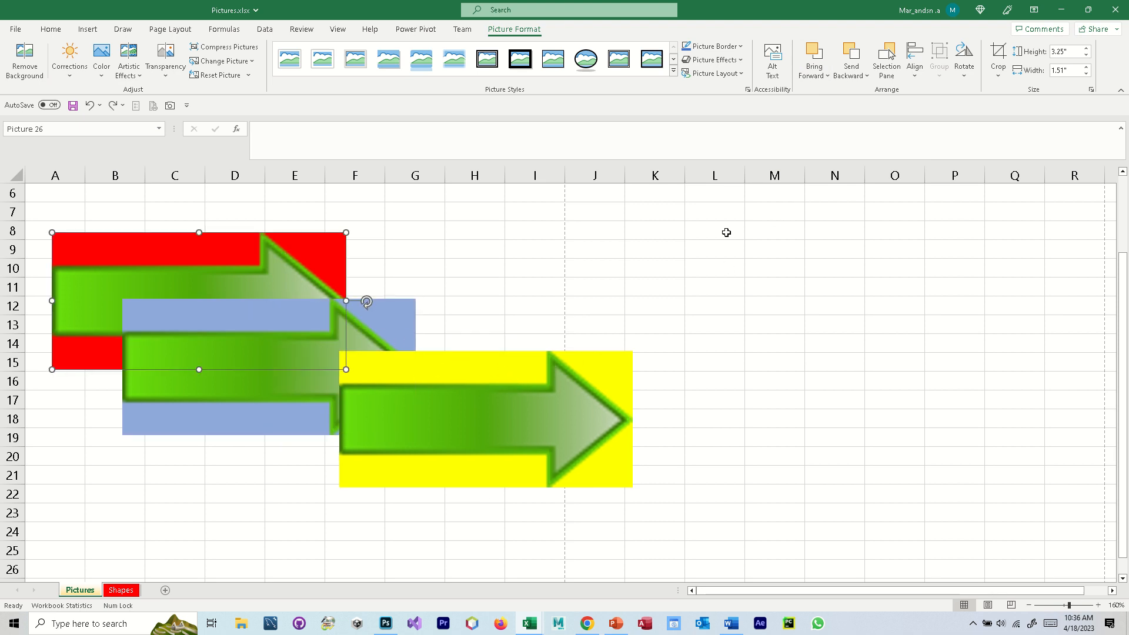
pyautogui.click(819, 74)
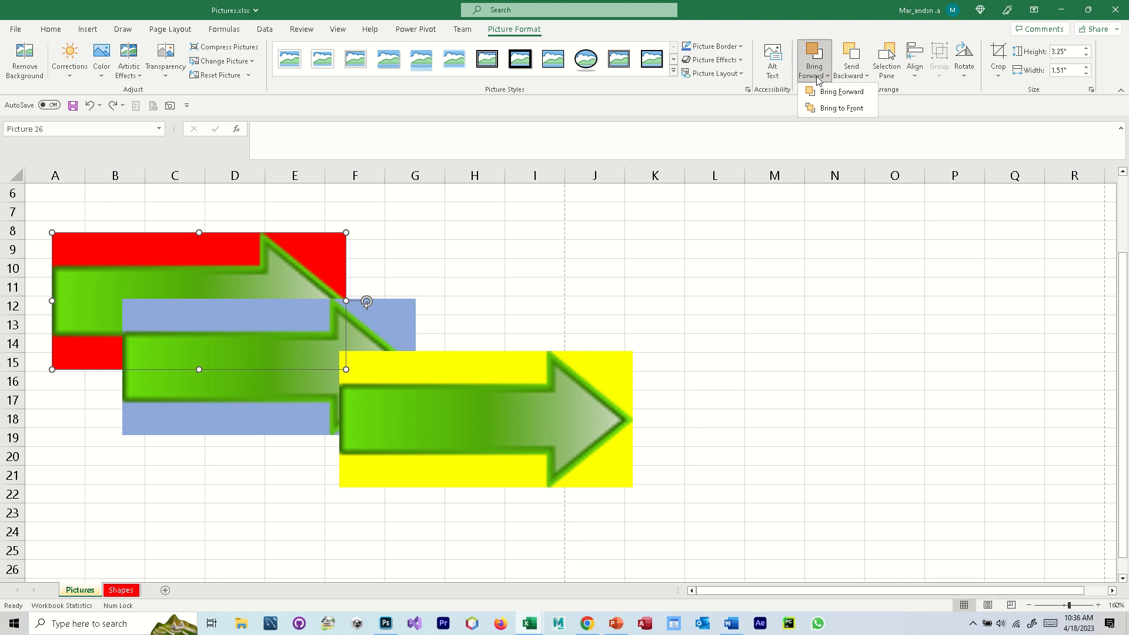
pyautogui.click(831, 109)
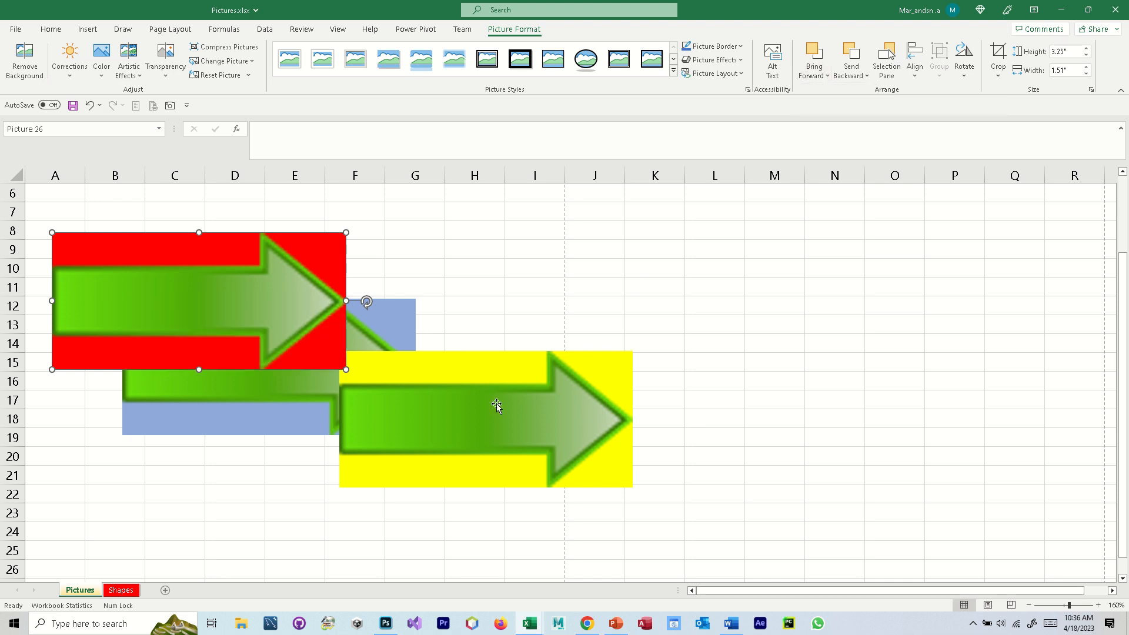
pyautogui.moveTo(450, 419); pyautogui.dragTo(426, 403)
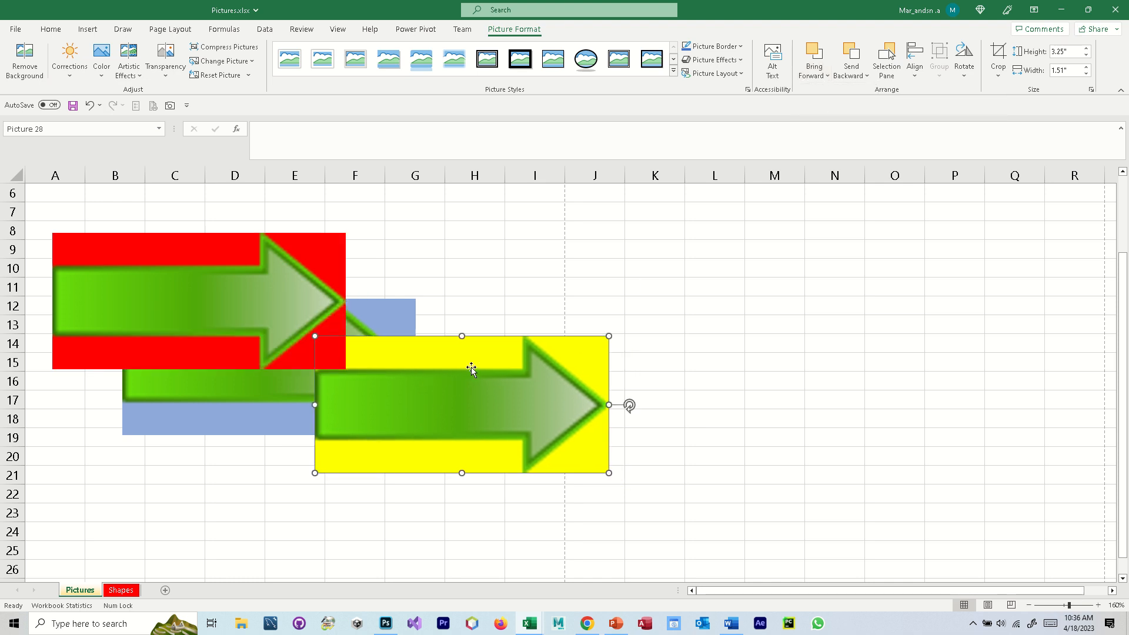
# - Undo the yellow picture's move, the red picture's stacking change and the scaling of all three pictures
pyautogui.hotkey('ctrl', 'z')
pyautogui.hotkey('ctrl', 'z')
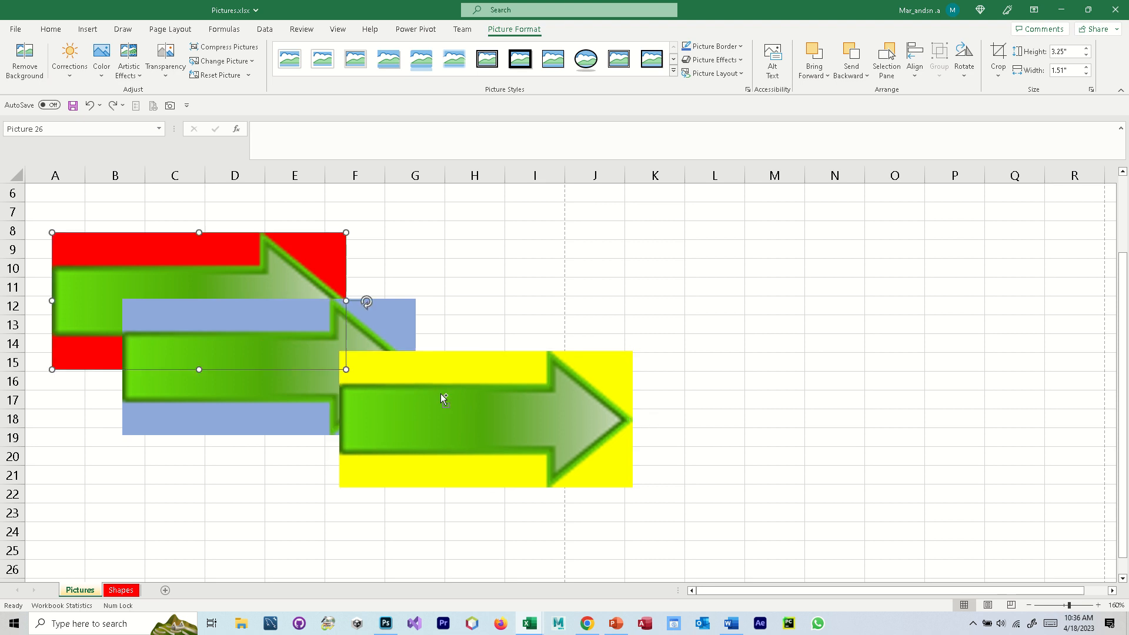
pyautogui.hotkey('ctrl', 'z')
# - Move the yellow picture further over the light blue one and rotate all three pictures together so the arrows point up
pyautogui.moveTo(509, 449); pyautogui.dragTo(418, 441)
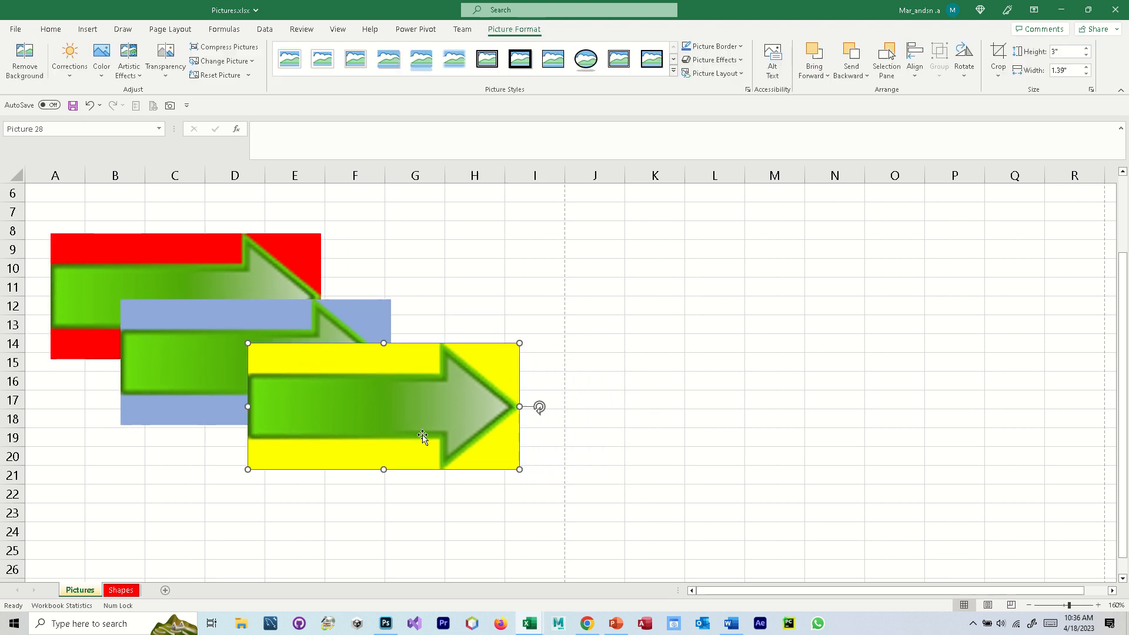
pyautogui.keyDown('shift'); pyautogui.click(306, 322); pyautogui.keyUp('shift')
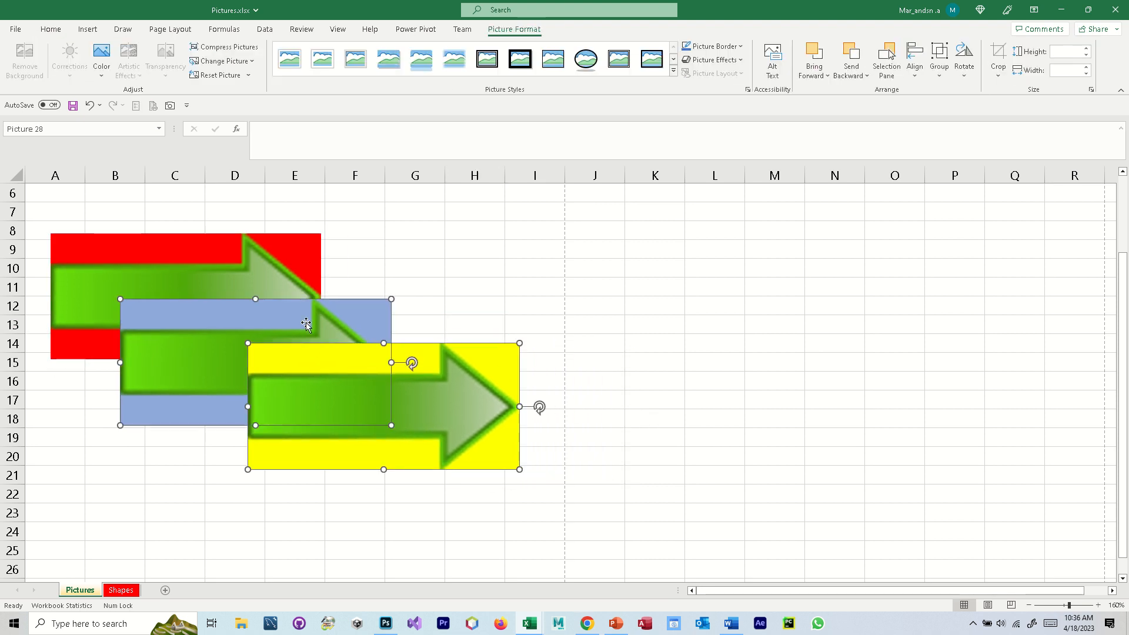
pyautogui.keyDown('shift'); pyautogui.click(272, 259); pyautogui.keyUp('shift')
pyautogui.moveTo(539, 407); pyautogui.dragTo(382, 275)
# - Deselect the pictures and move the light blue and yellow ones individually so all three upright pictures overlap in a staggered row
pyautogui.click(393, 308)
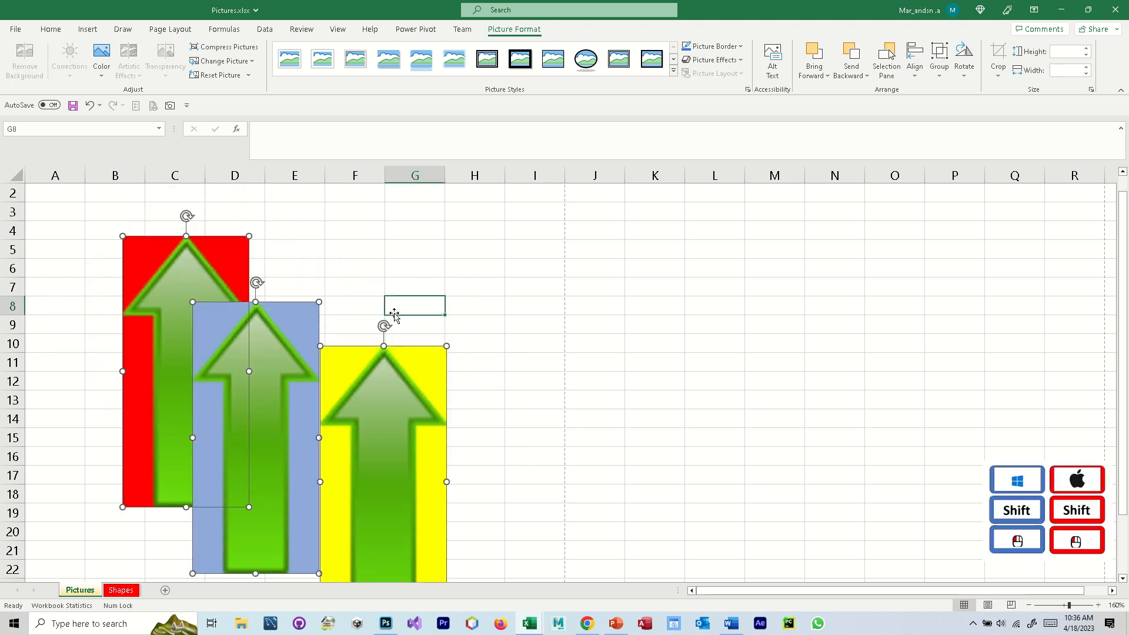
pyautogui.moveTo(237, 415); pyautogui.dragTo(214, 373)
pyautogui.moveTo(373, 481); pyautogui.dragTo(333, 409)
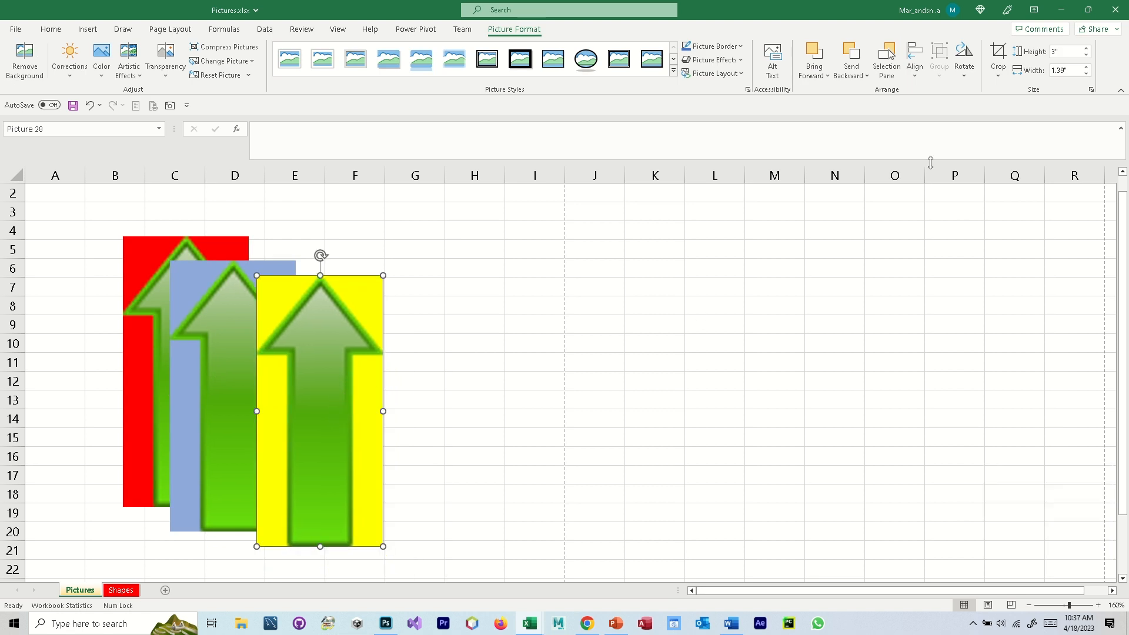
# - Apply Bring Forward and Bring to Front to the yellow arrow picture
pyautogui.click(827, 76)
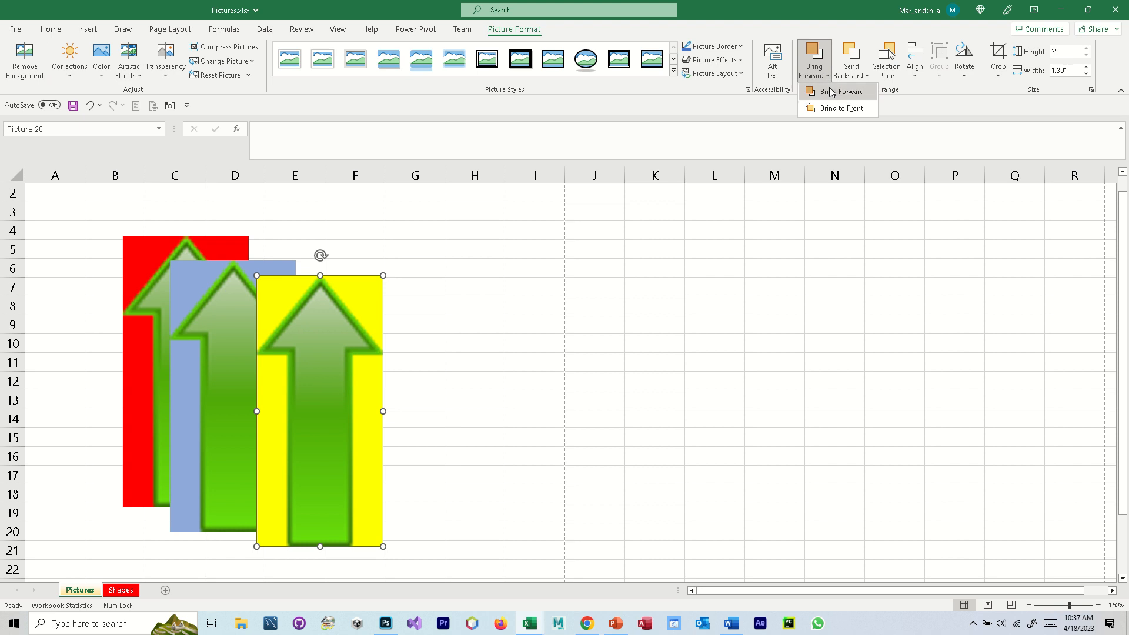
pyautogui.click(831, 91)
pyautogui.click(826, 76)
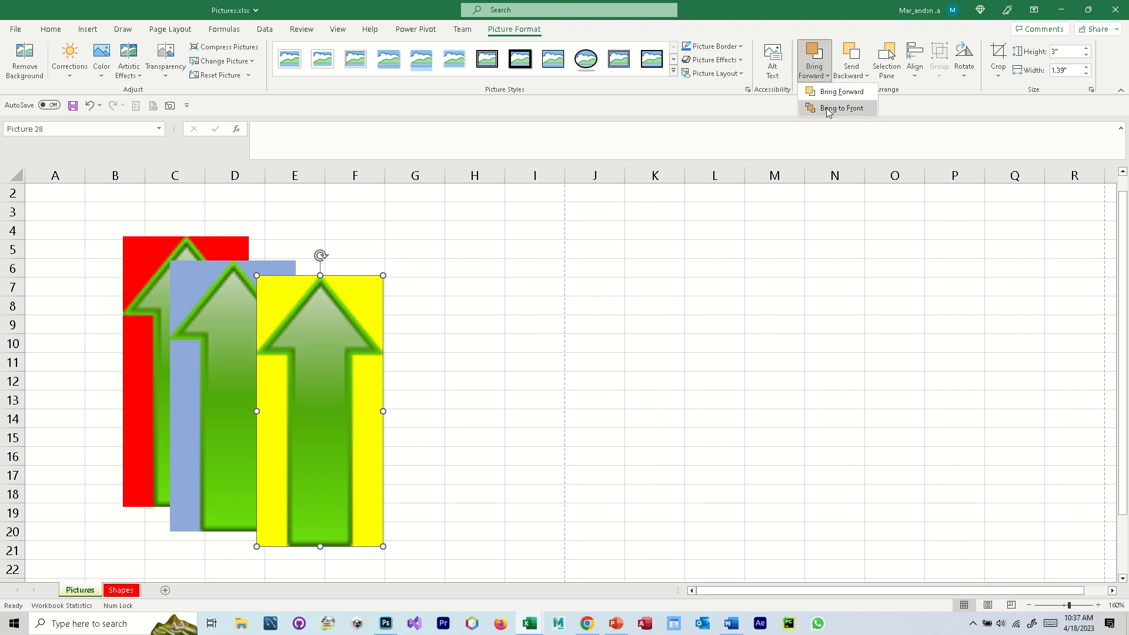
pyautogui.click(829, 109)
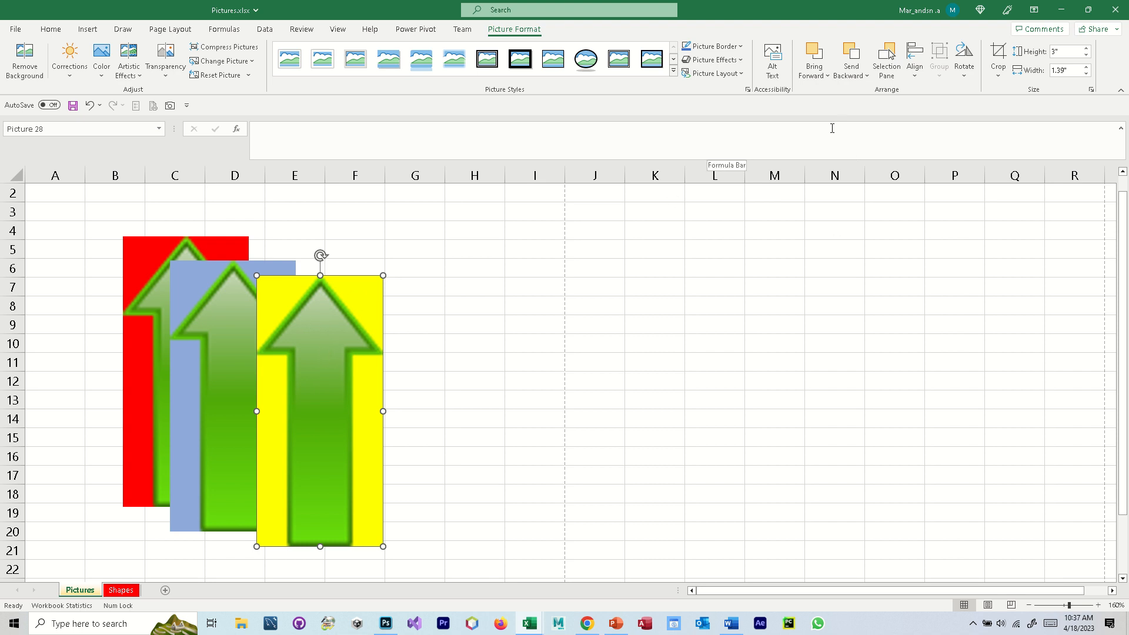
# - Send the yellow picture backward one level and undo that change
pyautogui.click(852, 78)
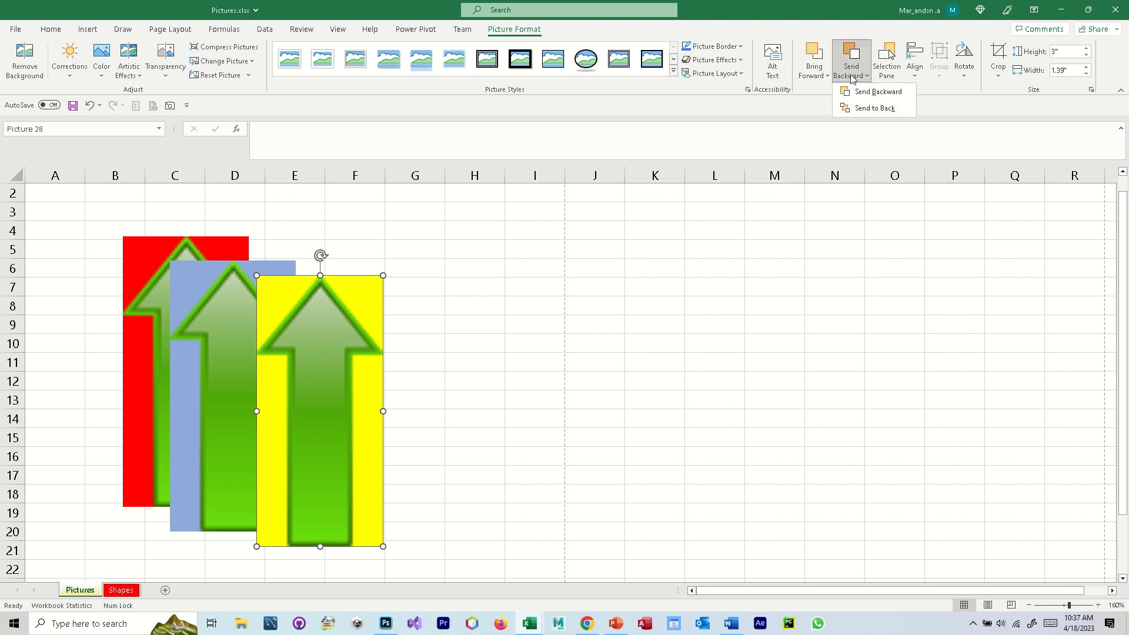
pyautogui.click(873, 94)
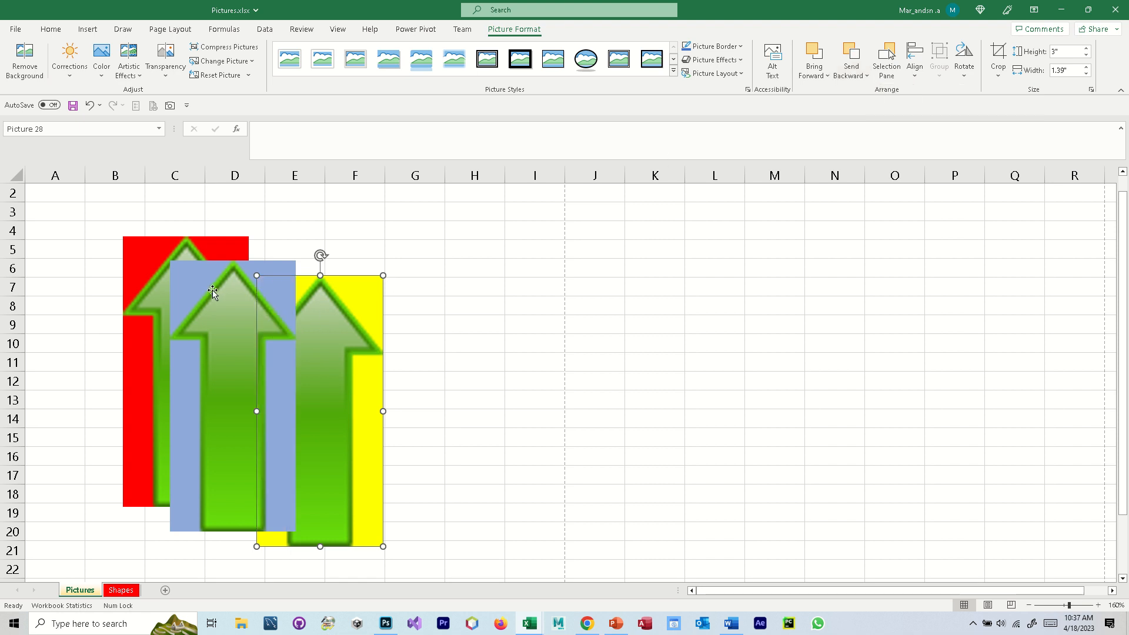
pyautogui.hotkey('ctrl', 'z')
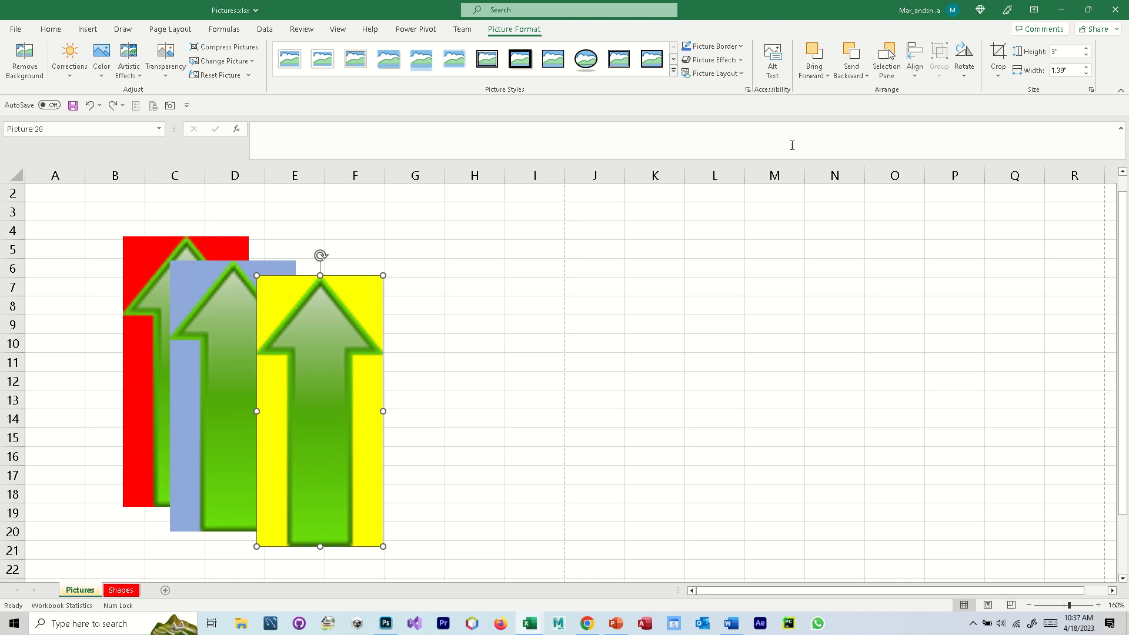
# - Send the yellow picture to the back, test its overlap with the red picture by moving it, and undo the move
pyautogui.click(848, 80)
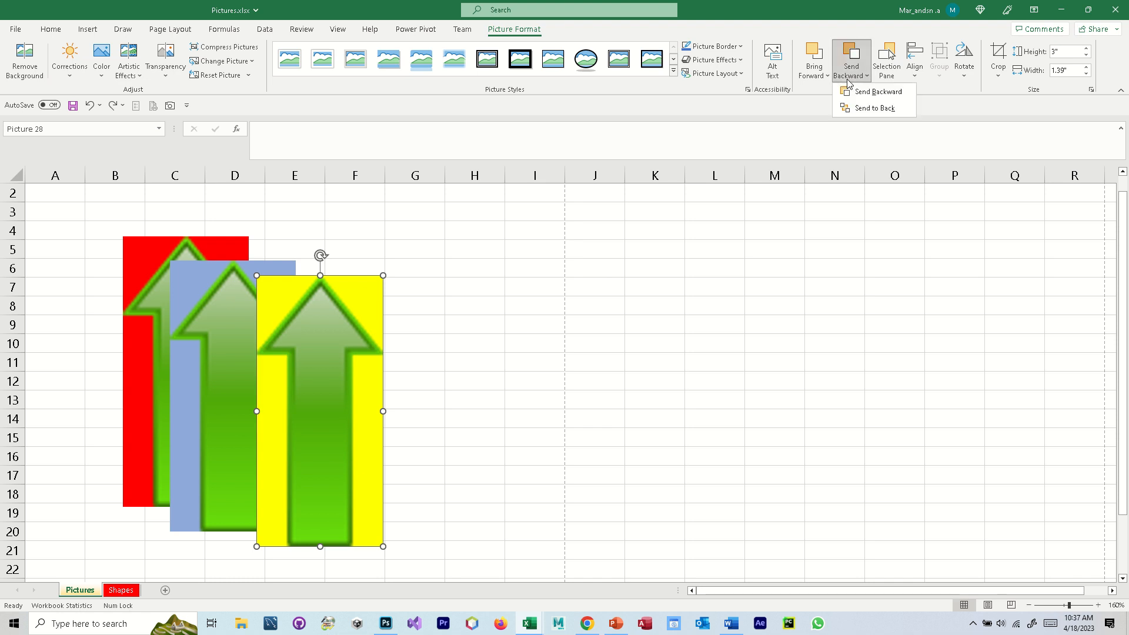
pyautogui.click(869, 112)
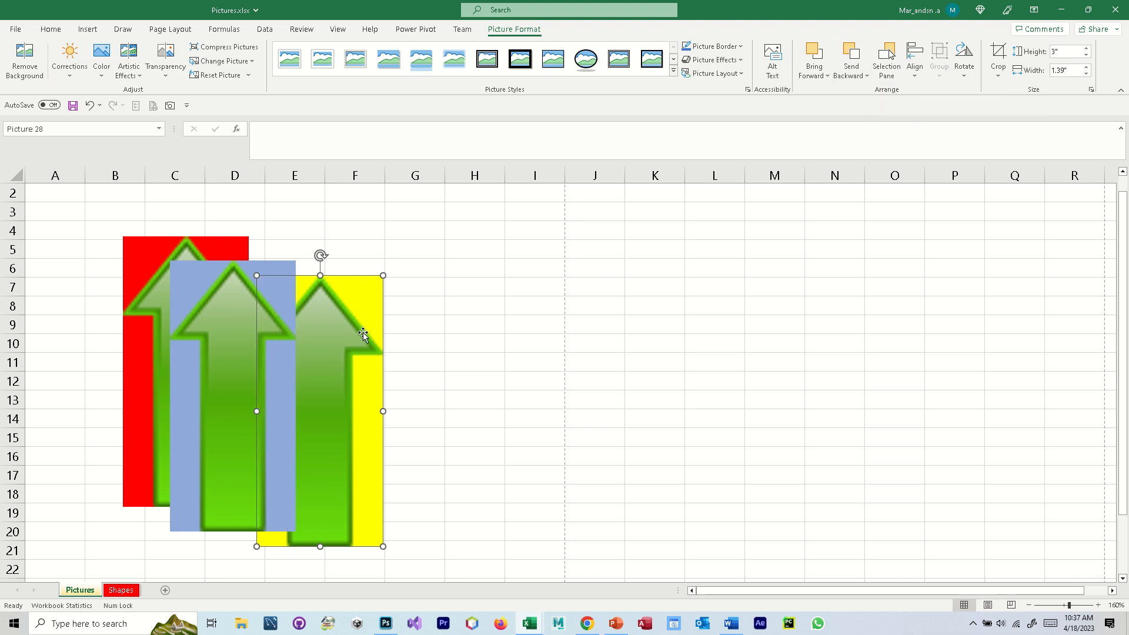
pyautogui.moveTo(362, 335); pyautogui.dragTo(293, 288)
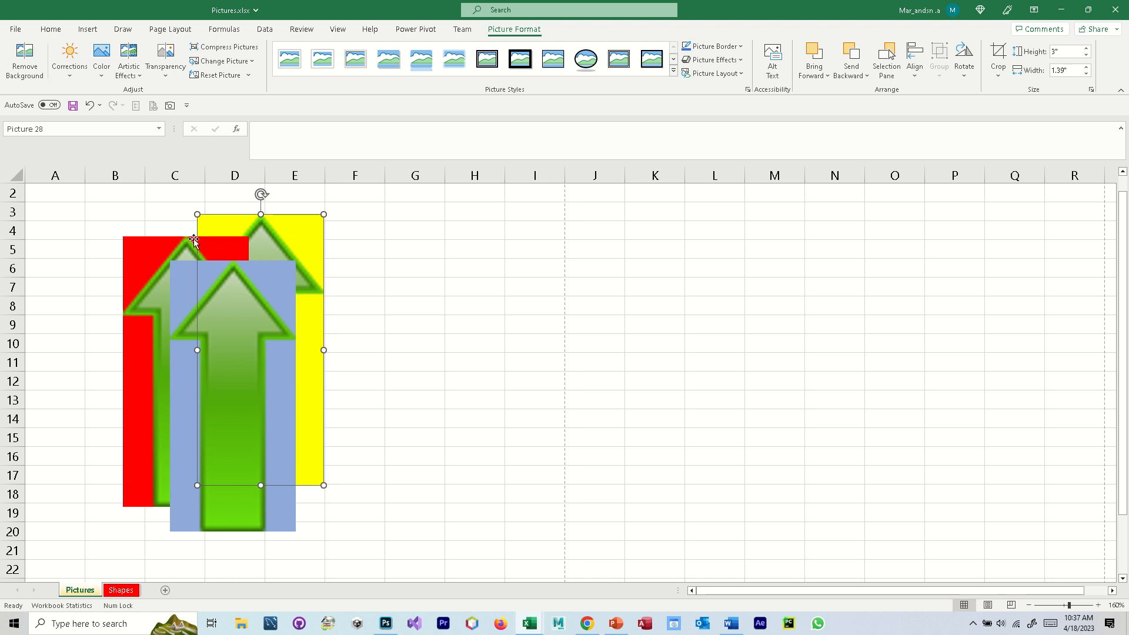
pyautogui.hotkey('ctrl', 'z')
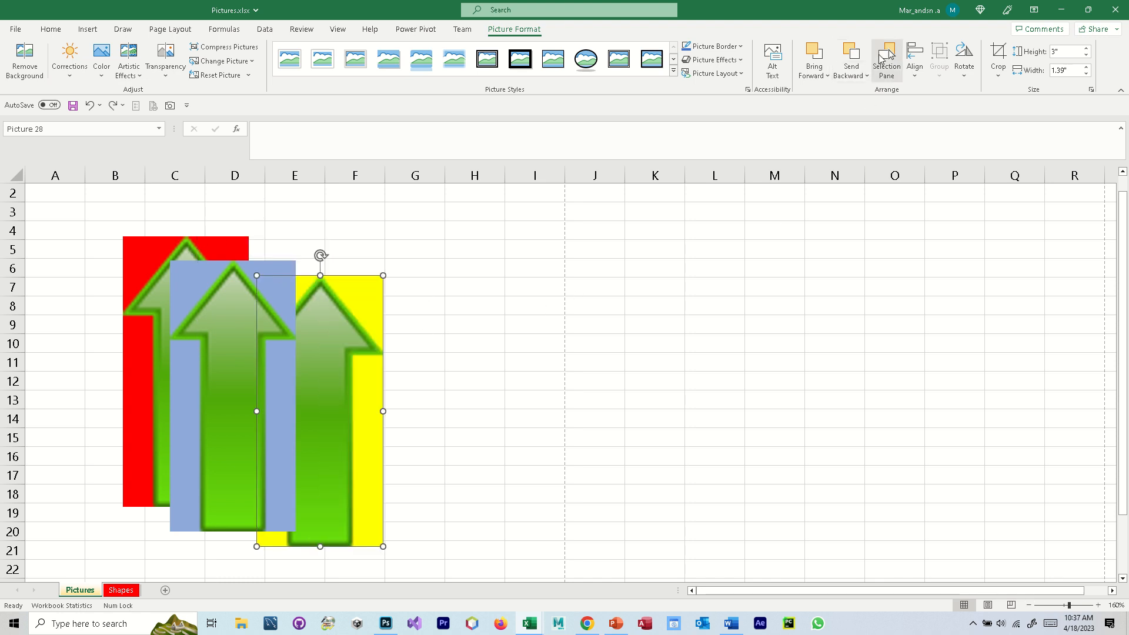
# - Show the list of objects on the sheet and rename the light blue arrow picture as purple
pyautogui.click(891, 59)
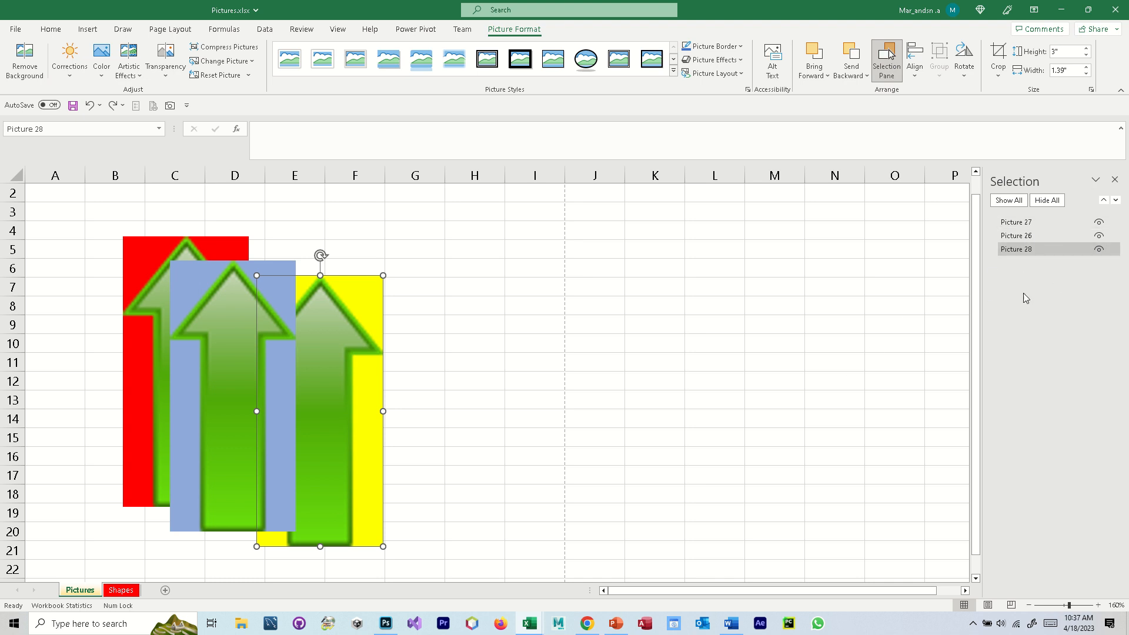
pyautogui.click(1023, 224)
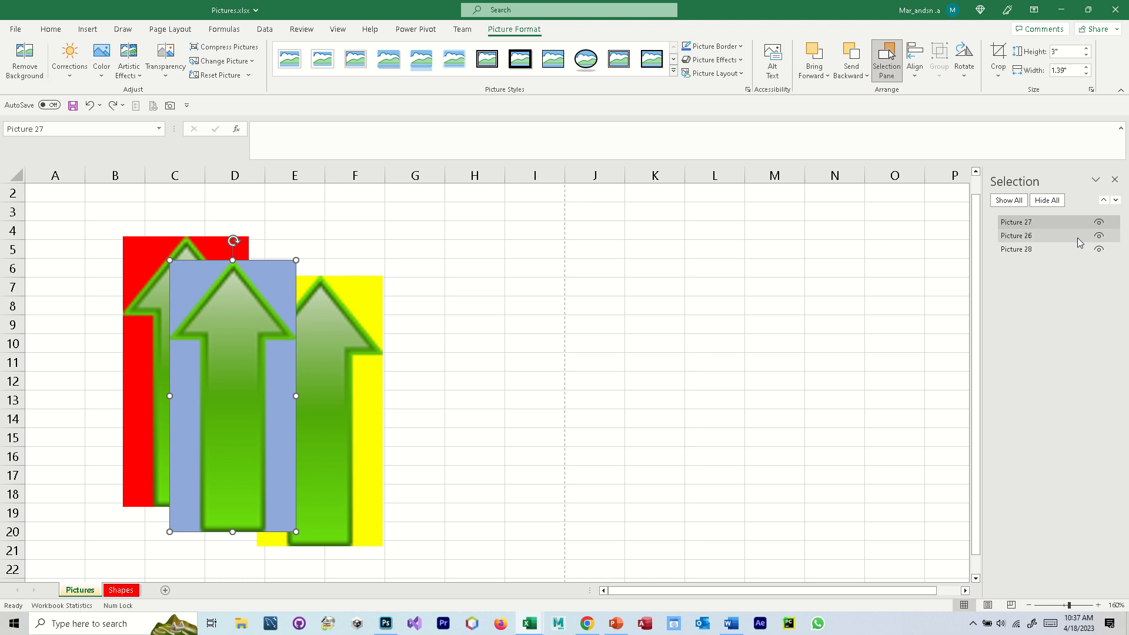
pyautogui.click(1034, 223)
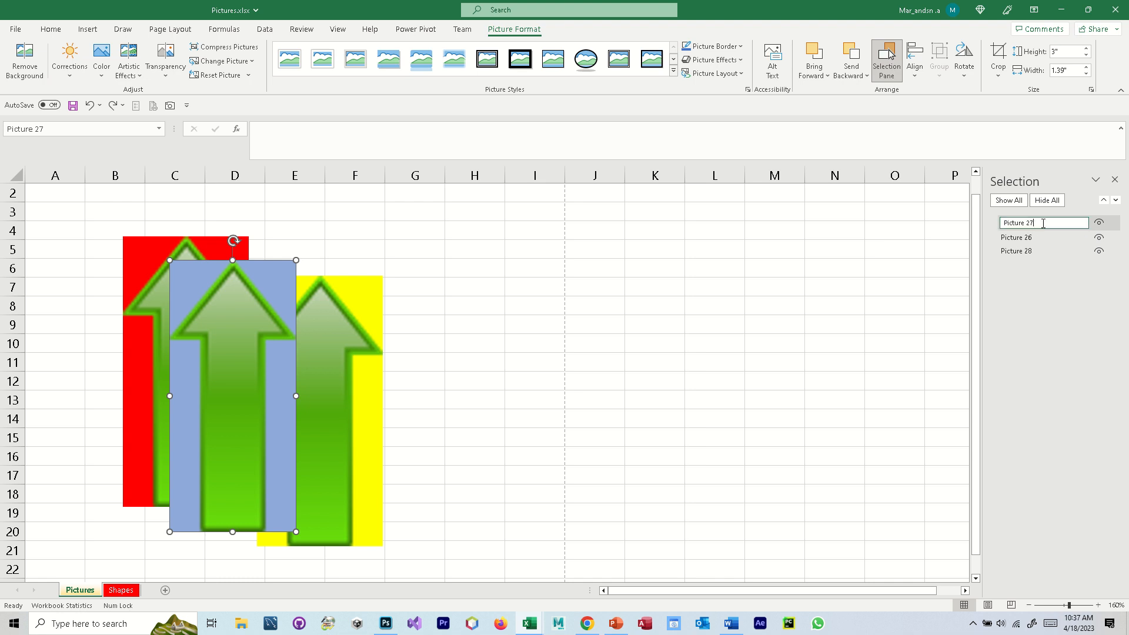
pyautogui.moveTo(1043, 223); pyautogui.dragTo(976, 229)
pyautogui.write('purple')
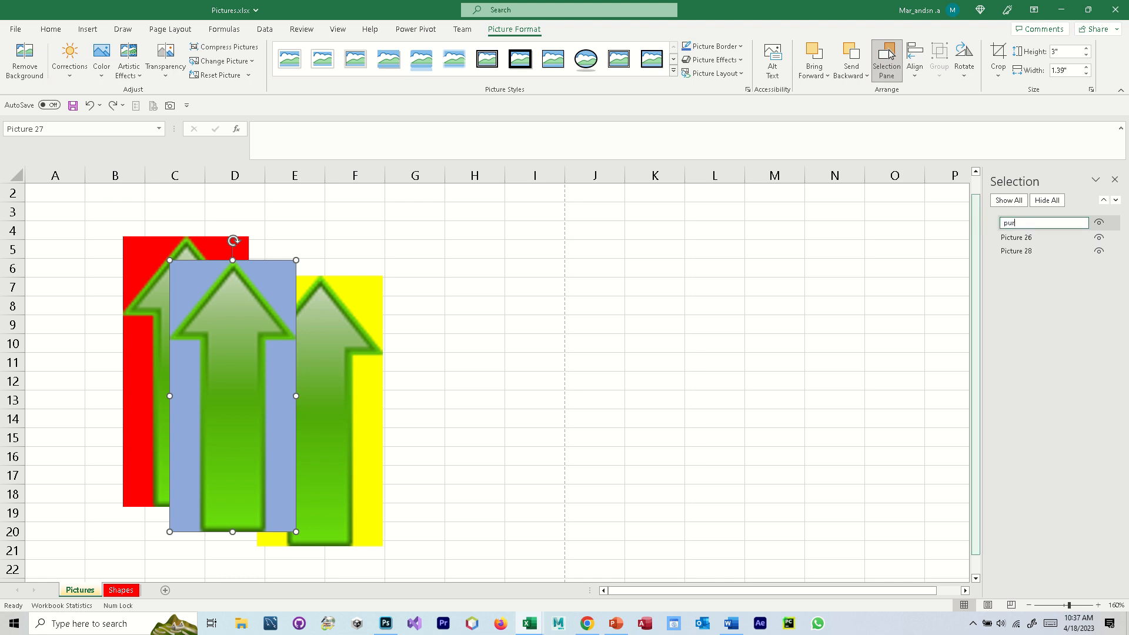
# - Rename the red arrow picture as red in the object list
pyautogui.click(1023, 237)
pyautogui.click(1024, 236)
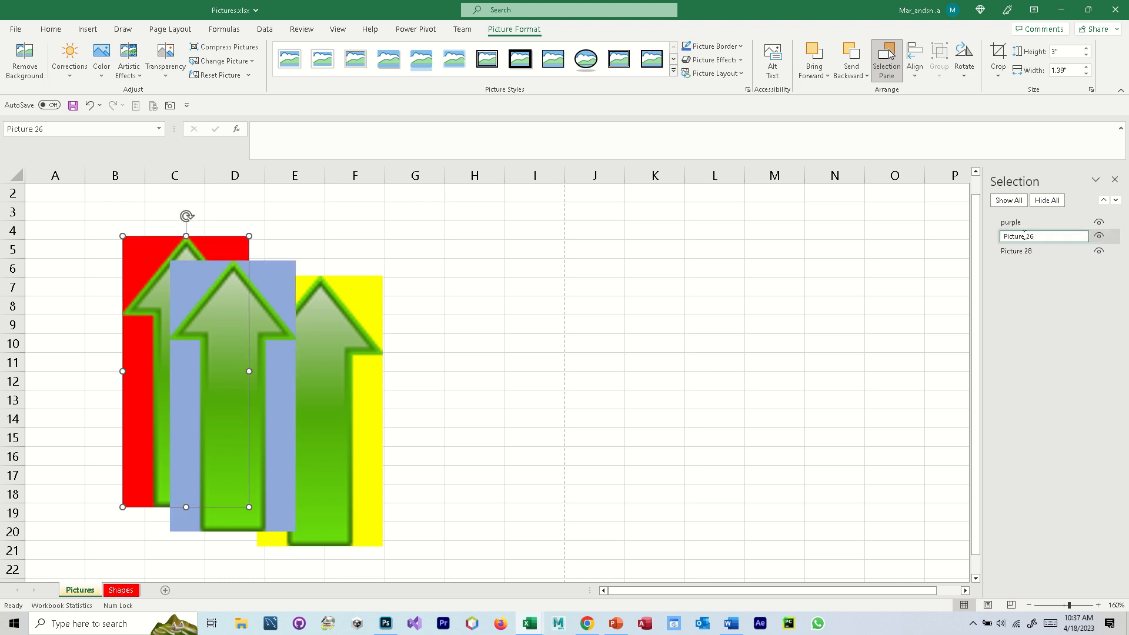
pyautogui.moveTo(1051, 238); pyautogui.dragTo(994, 240)
pyautogui.write('red')
pyautogui.press('Return')
# - Rename the yellow arrow picture as yellow in the object list
pyautogui.click(1043, 249)
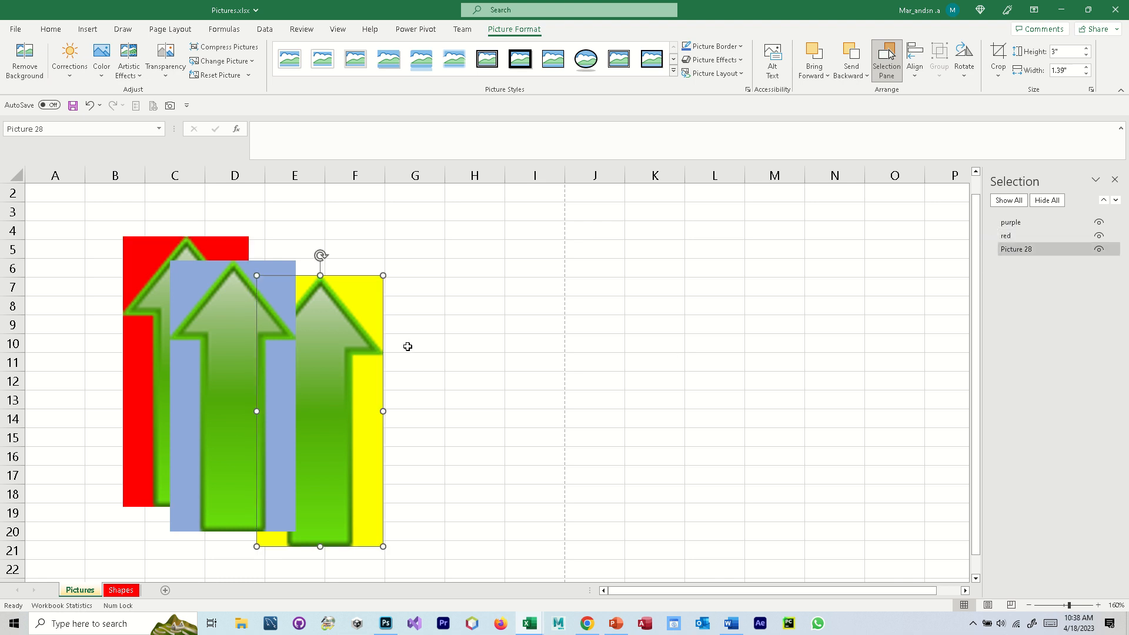
pyautogui.click(1032, 250)
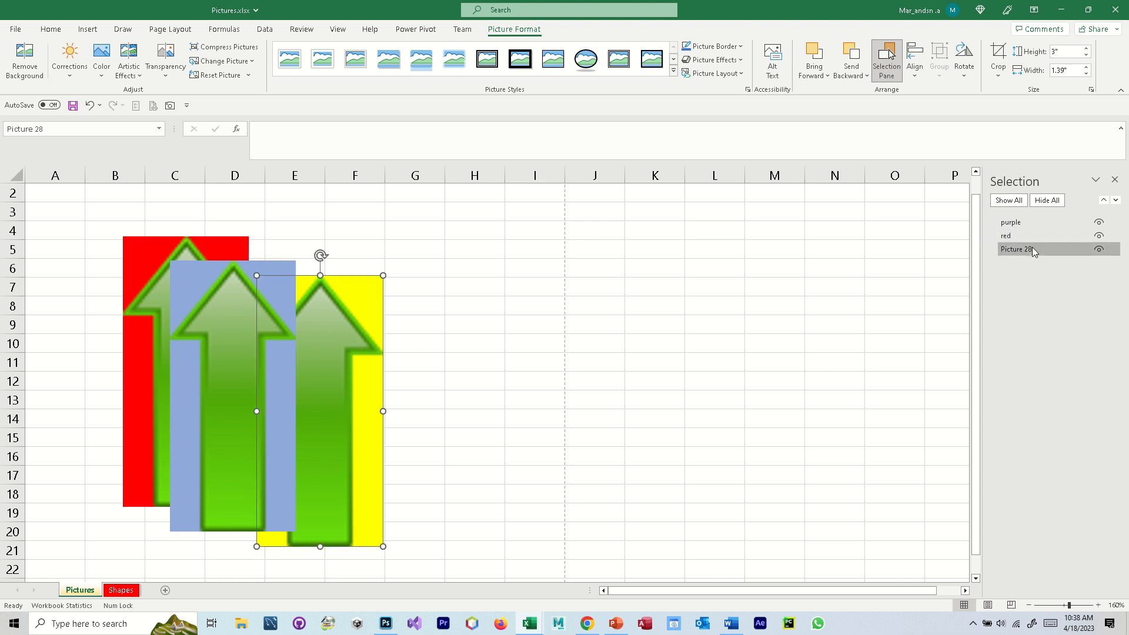
pyautogui.moveTo(1036, 249); pyautogui.dragTo(999, 251)
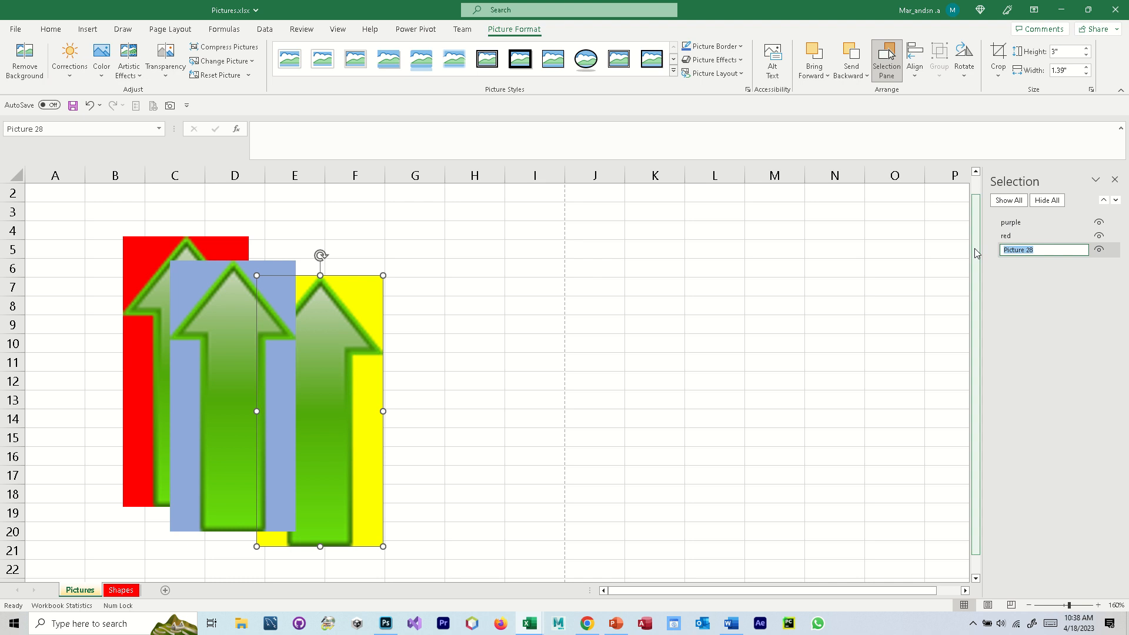
pyautogui.write('yellow')
pyautogui.press('Return')
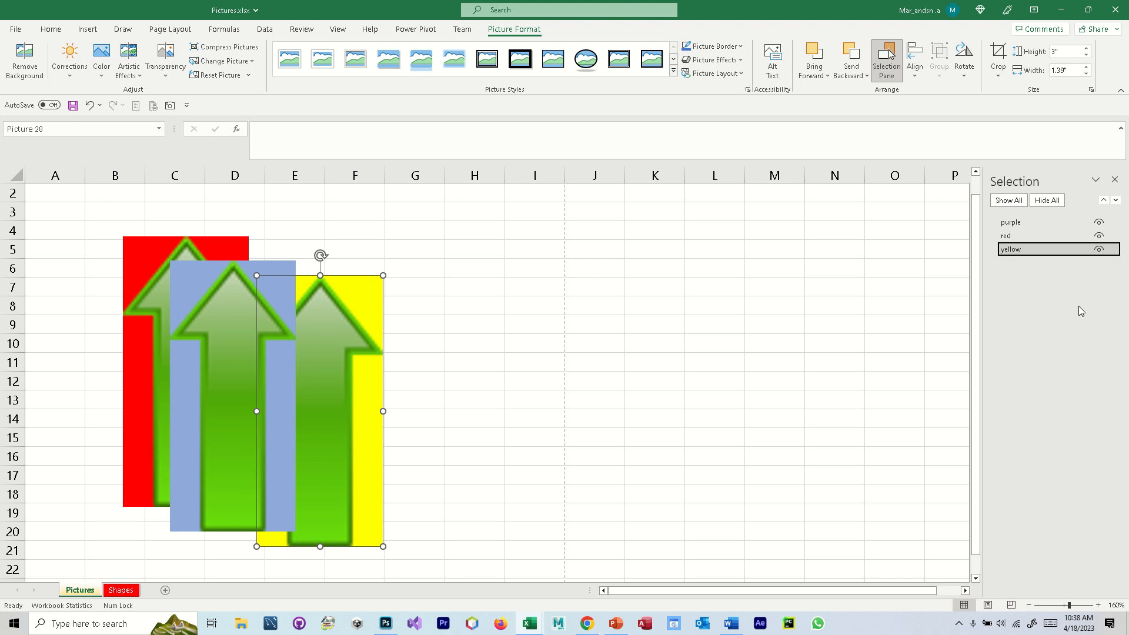
# - Hide and show the yellow picture again, and do the same with the red picture
pyautogui.click(1099, 250)
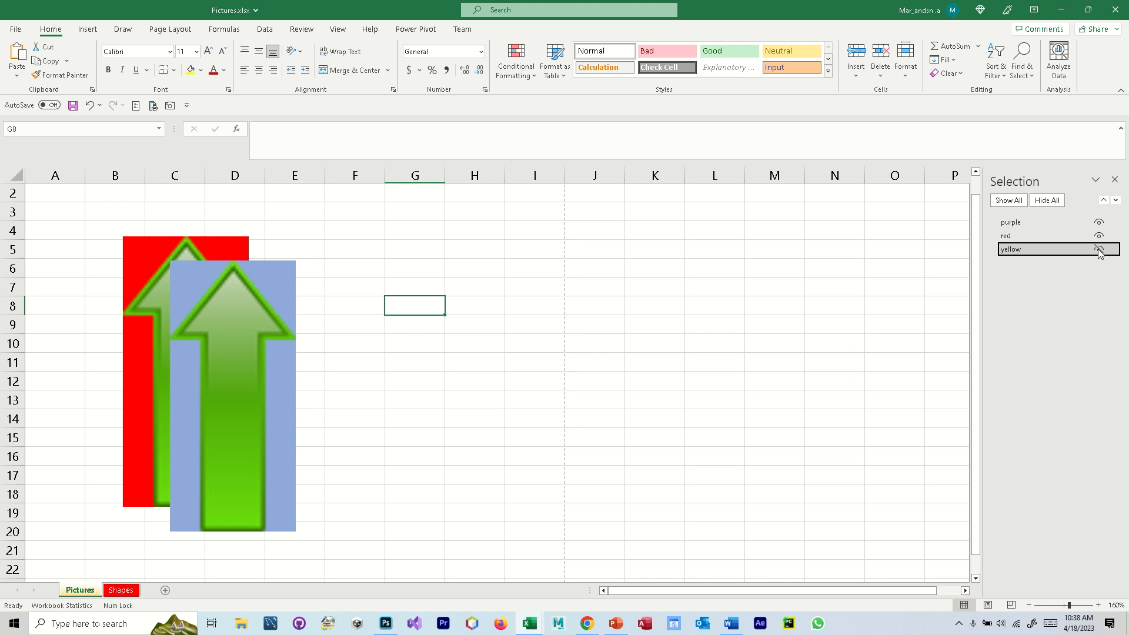
pyautogui.click(1099, 250)
pyautogui.click(1099, 237)
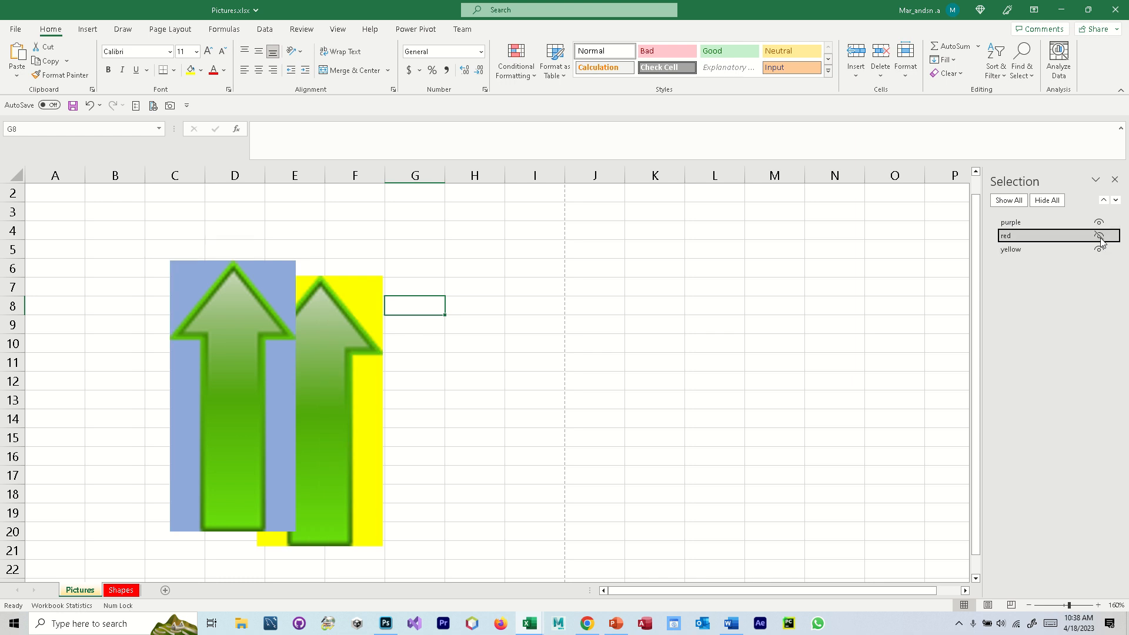
pyautogui.click(1098, 236)
# - Reorder the object list so the yellow picture is first, above purple and red
pyautogui.click(1032, 250)
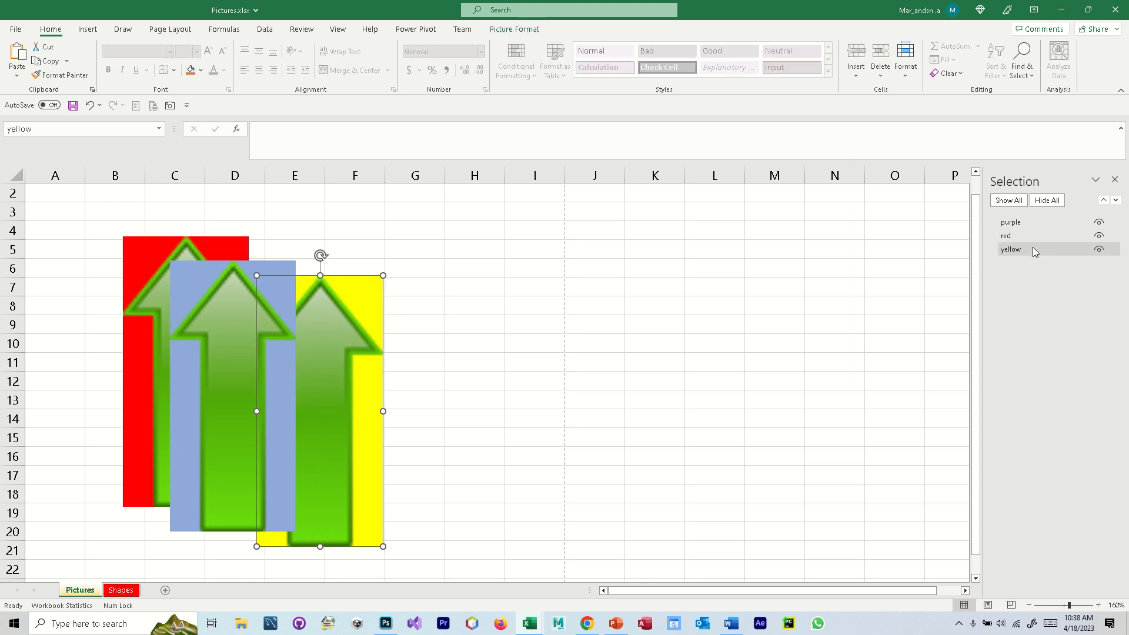
pyautogui.click(1028, 252)
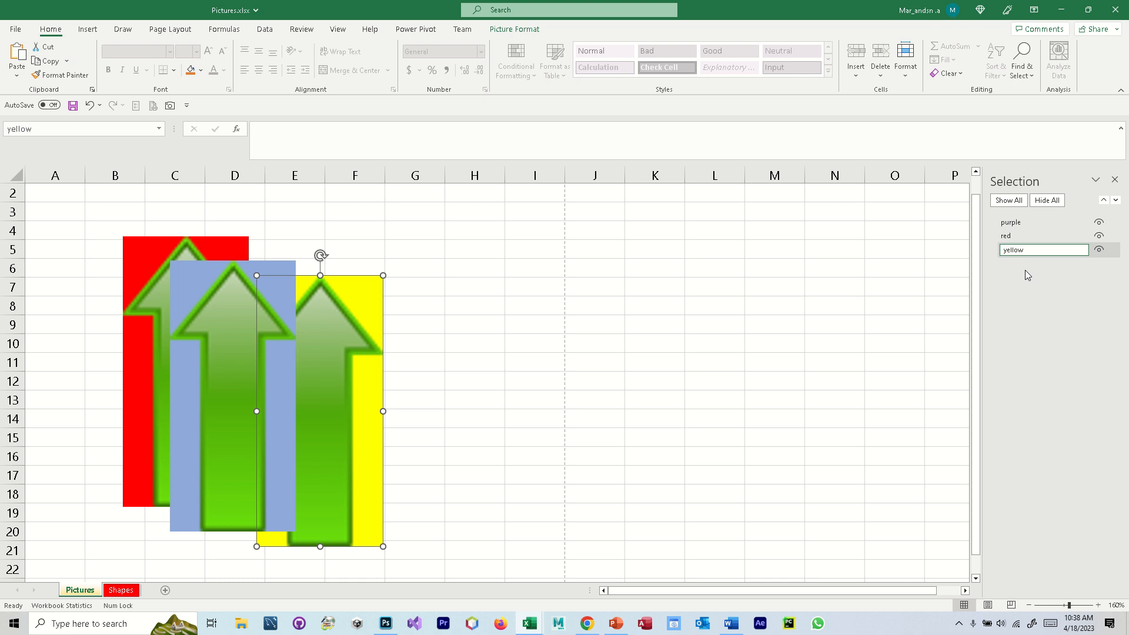
pyautogui.click(1044, 235)
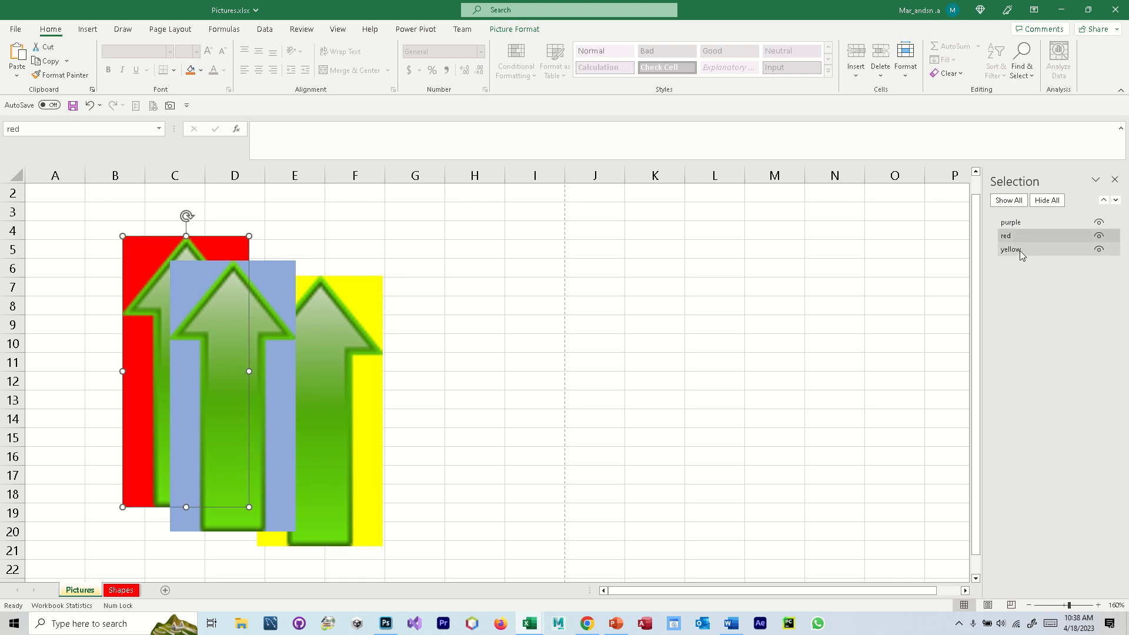
pyautogui.click(1024, 254)
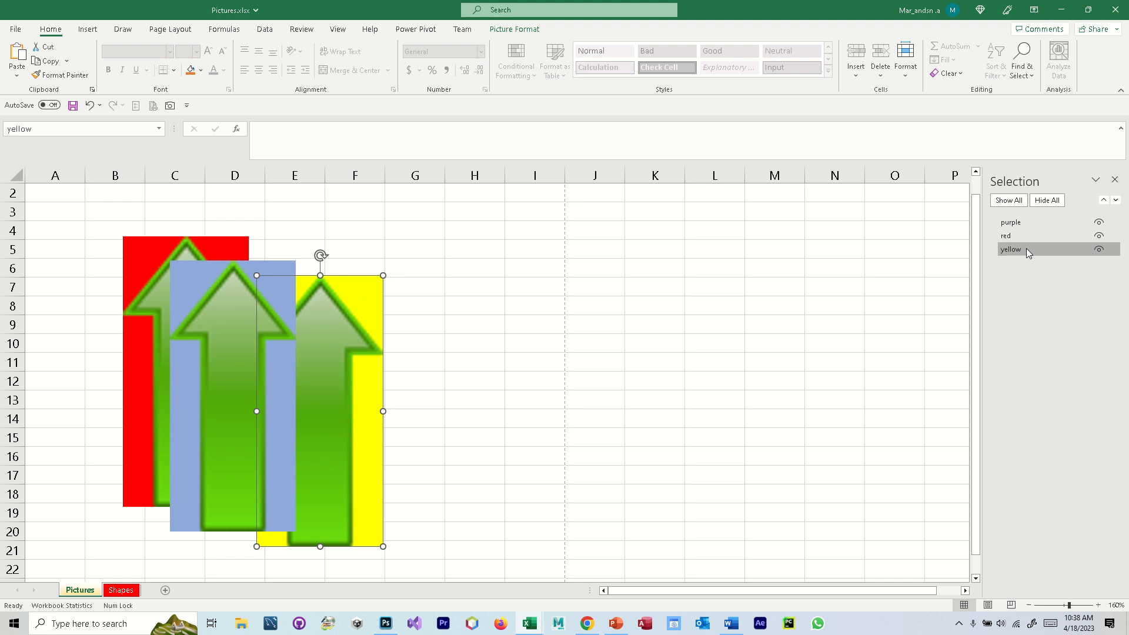
pyautogui.moveTo(1030, 220); pyautogui.dragTo(1029, 218)
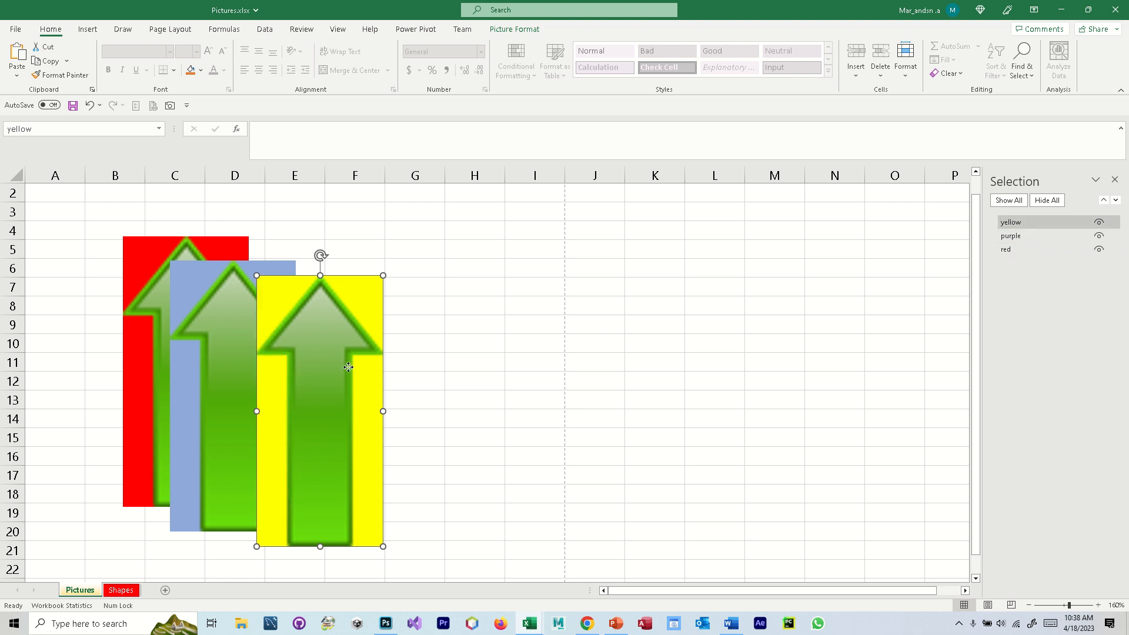
# - Move the yellow and red arrow pictures closer to the purple one so that all three overlap
pyautogui.moveTo(347, 365); pyautogui.dragTo(302, 353)
pyautogui.moveTo(133, 317)
pyautogui.mouseDown()
pyautogui.moveTo(142, 340)
pyautogui.moveTo(147, 314)
pyautogui.mouseUp()
pyautogui.moveTo(273, 315); pyautogui.dragTo(271, 342)
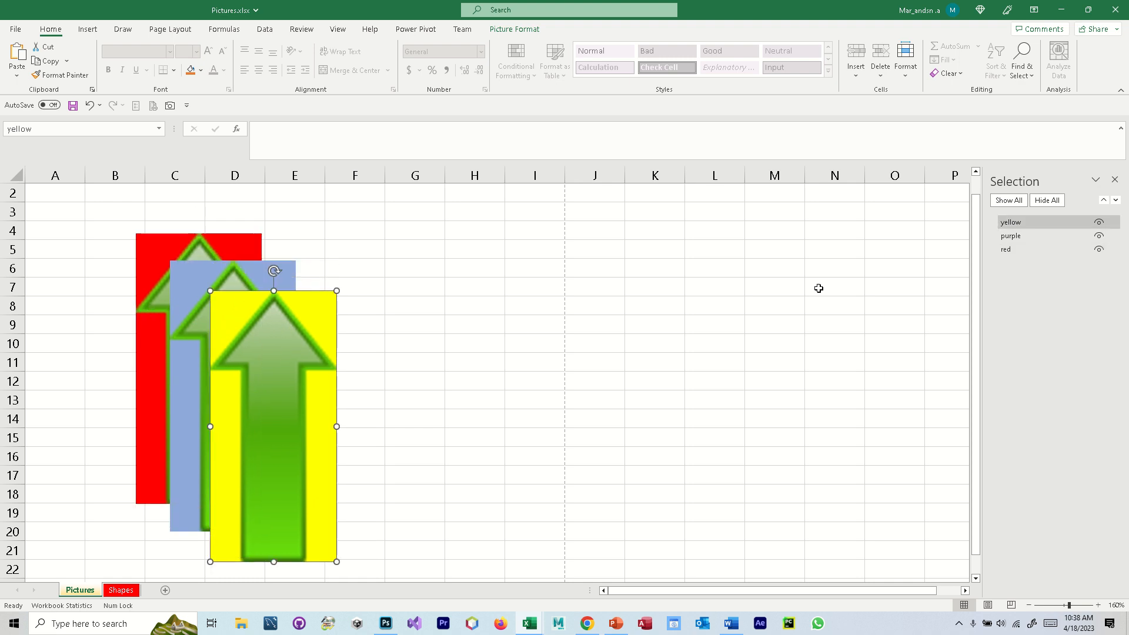
# - Send the purple picture to the end of the object list, and bring it back to first place above yellow and red
pyautogui.click(1025, 238)
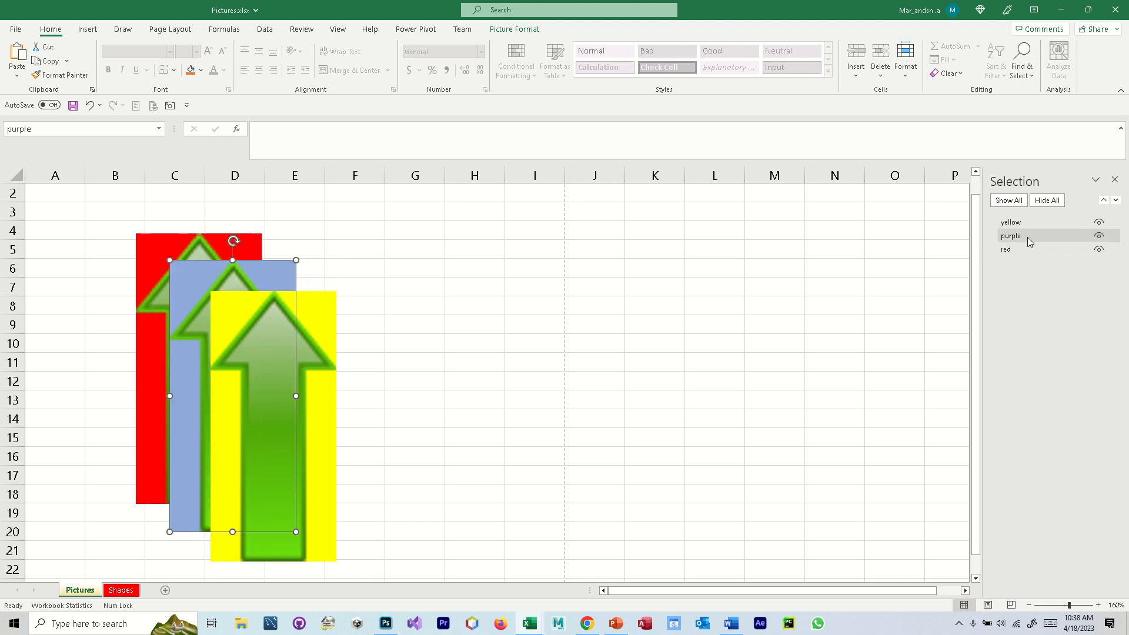
pyautogui.moveTo(1028, 237); pyautogui.dragTo(1027, 258)
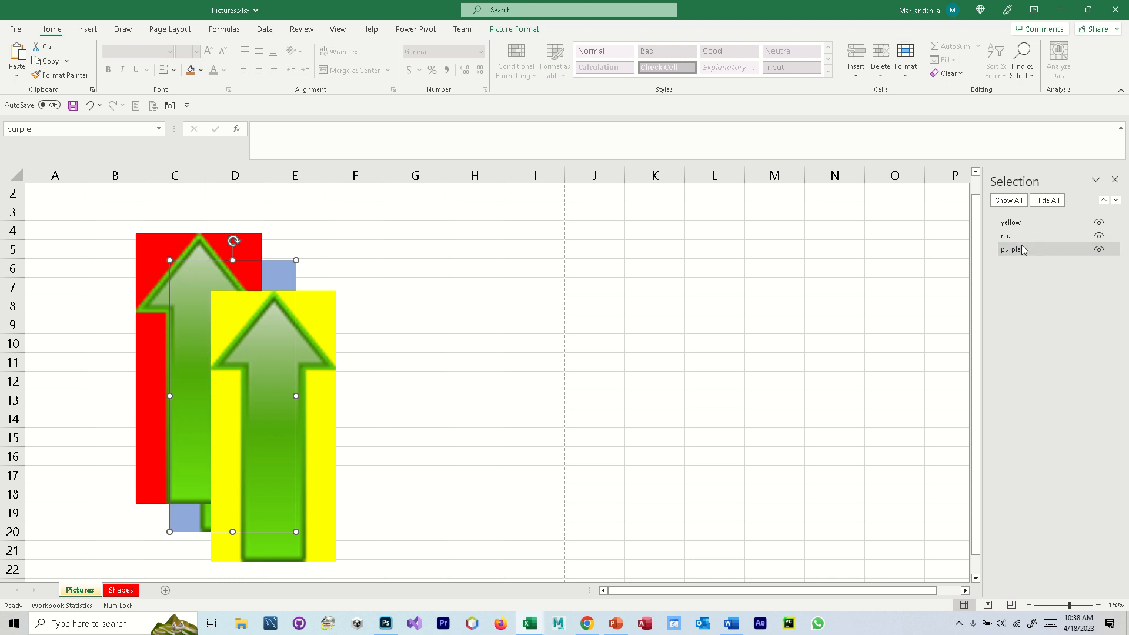
pyautogui.moveTo(1017, 249); pyautogui.dragTo(1023, 224)
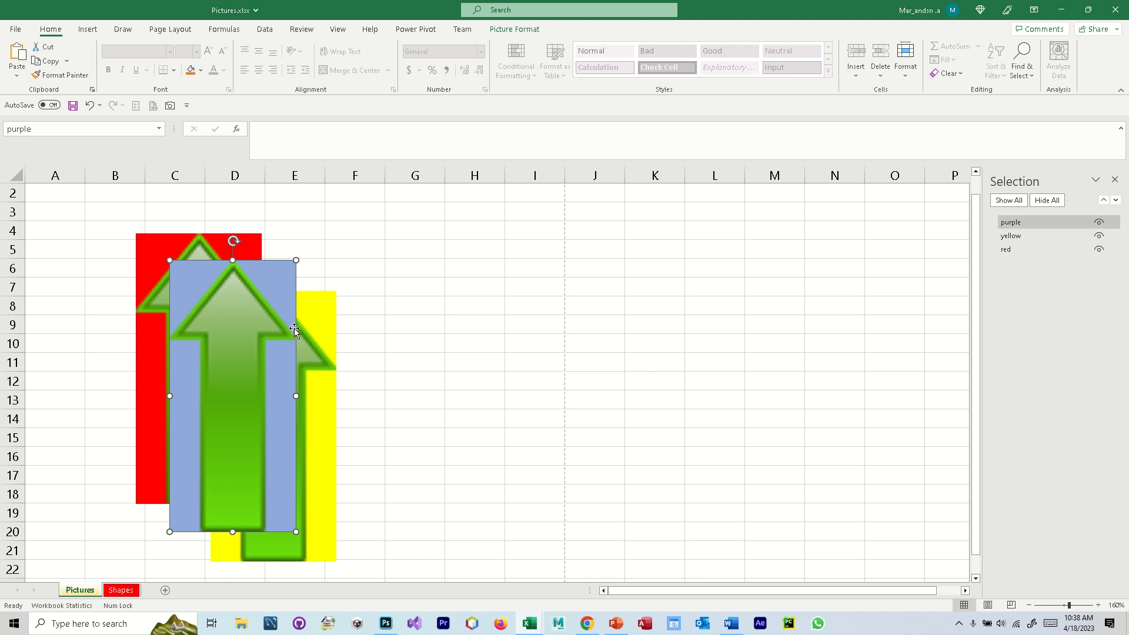
# - Select the yellow, purple and red arrow pictures together on the sheet
pyautogui.click(313, 327)
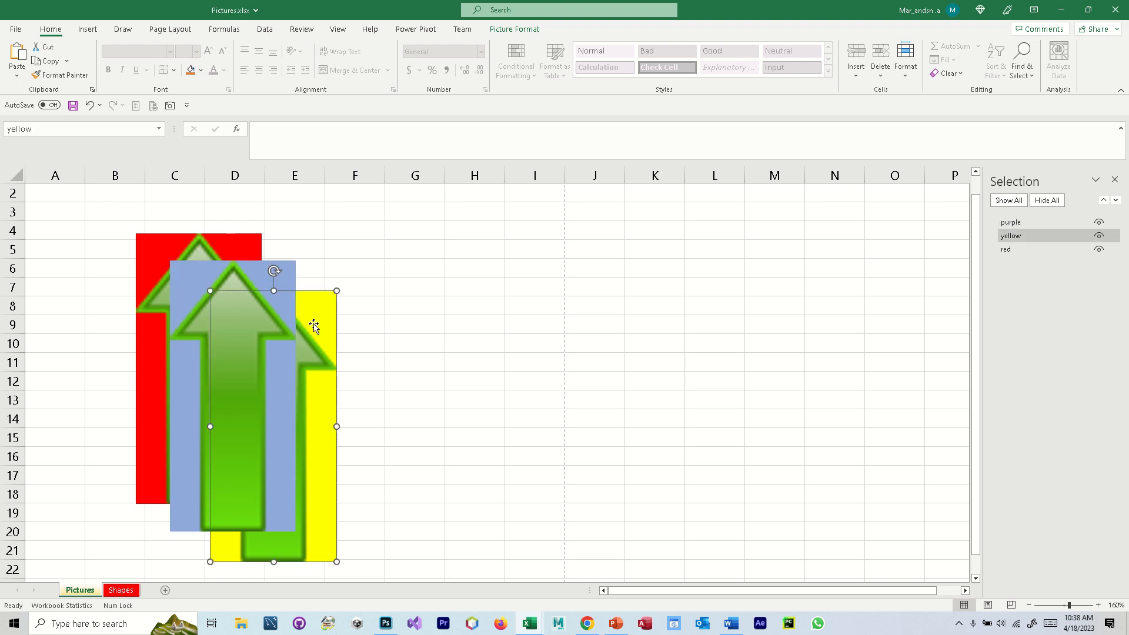
pyautogui.keyDown('ctrl'); pyautogui.click(192, 280); pyautogui.keyUp('ctrl')
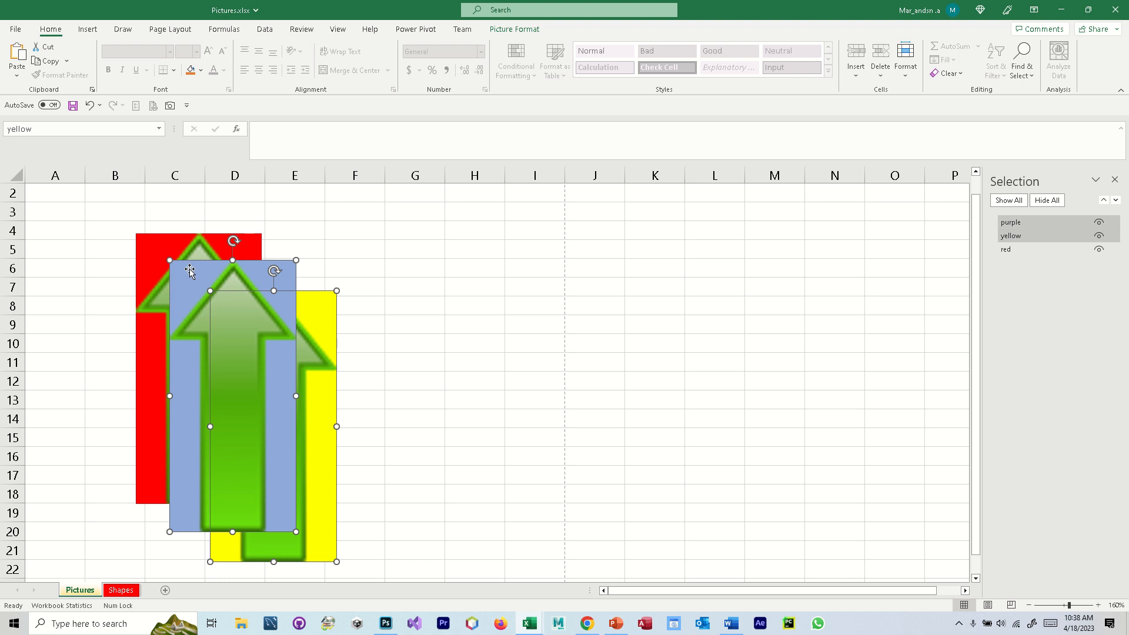
pyautogui.keyDown('ctrl'); pyautogui.click(180, 245); pyautogui.keyUp('ctrl')
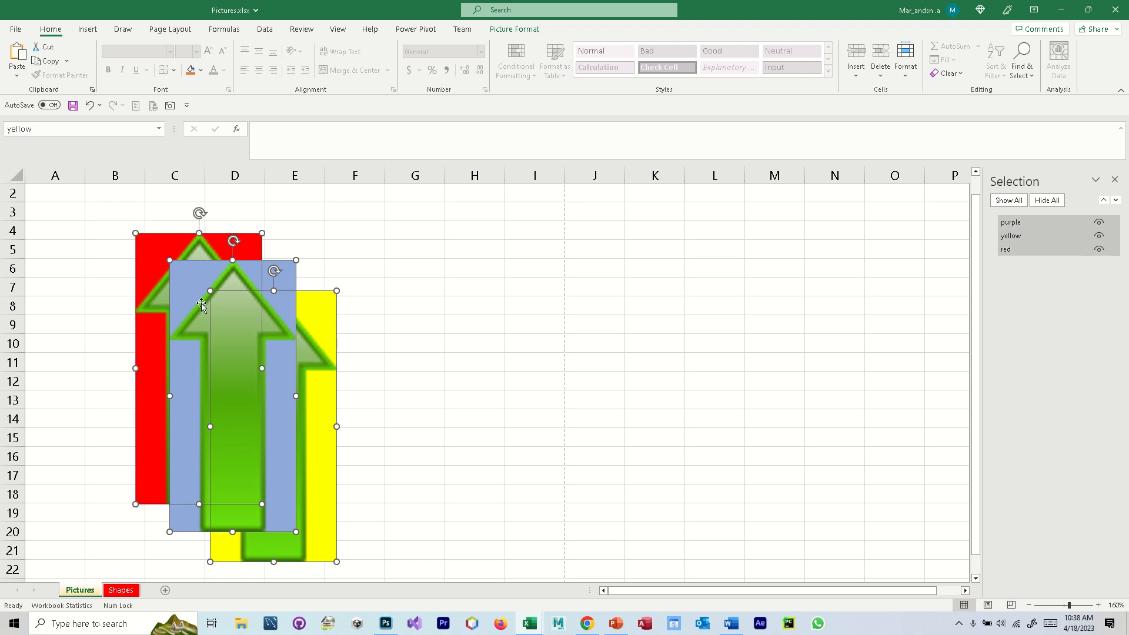
# - Try Align Left and Align Right on the three selected pictures, undoing each alignment
pyautogui.click(514, 31)
pyautogui.click(918, 78)
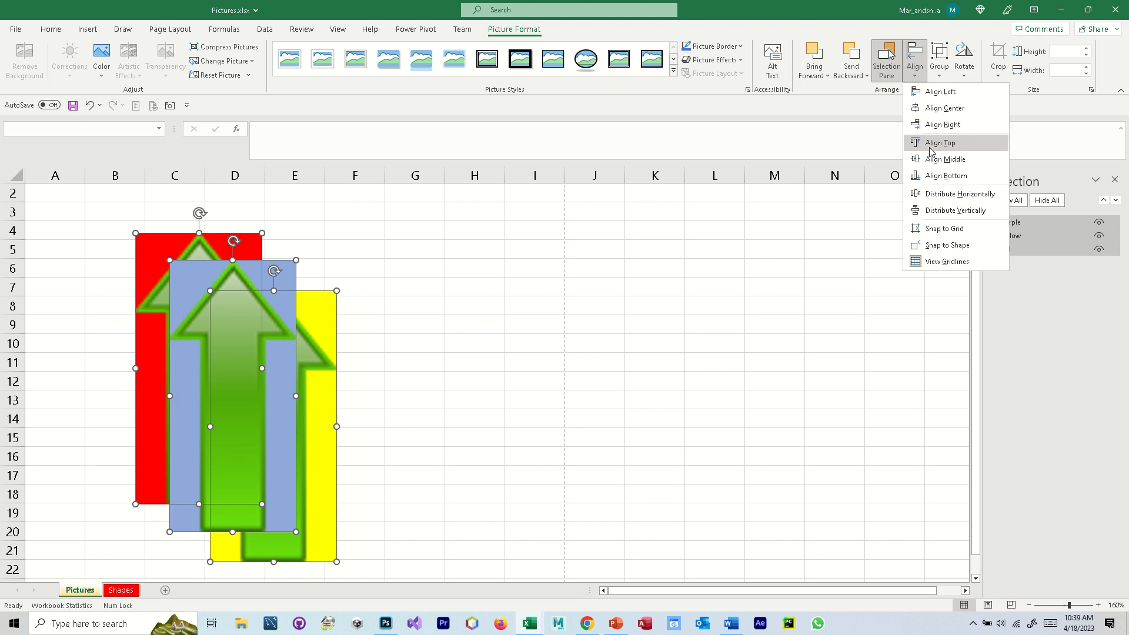
pyautogui.click(940, 93)
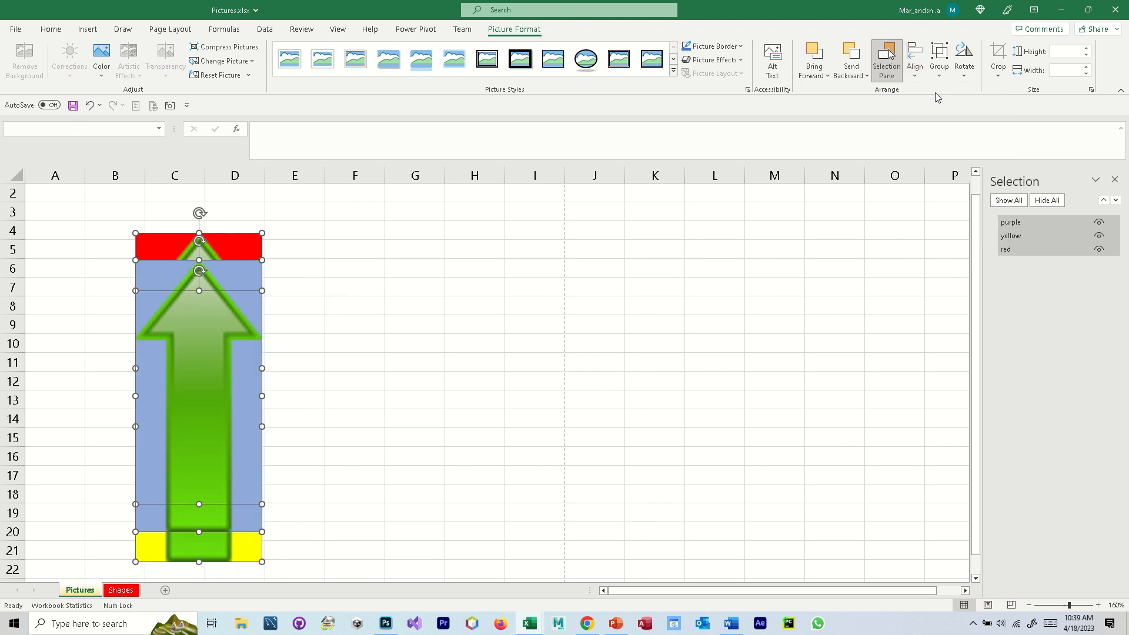
pyautogui.hotkey('ctrl', 'z')
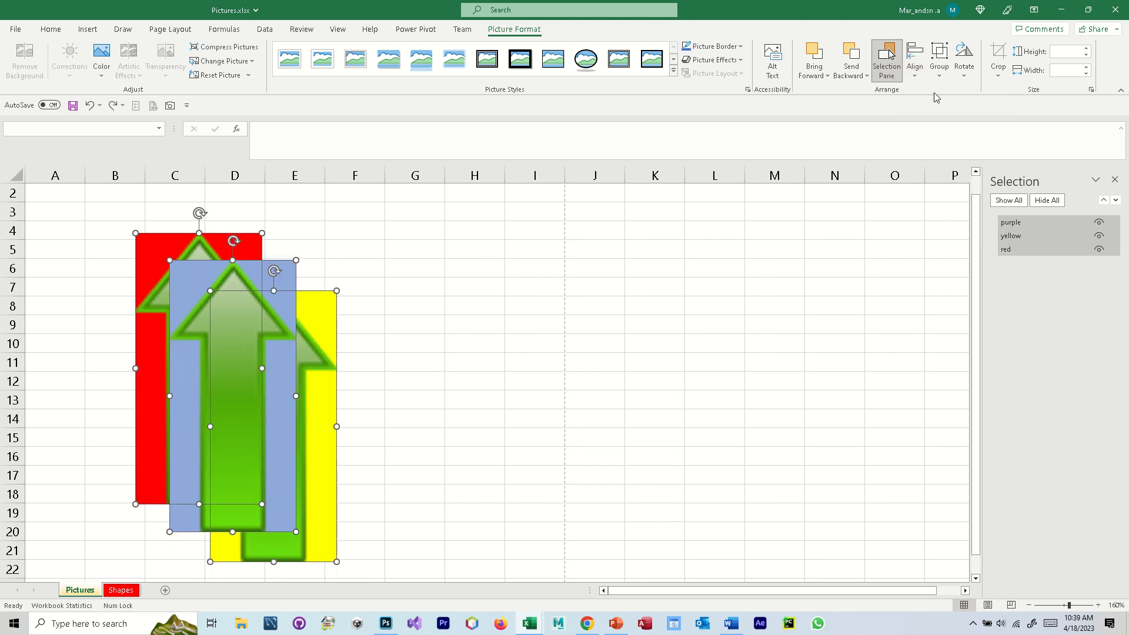
pyautogui.click(917, 78)
pyautogui.click(943, 125)
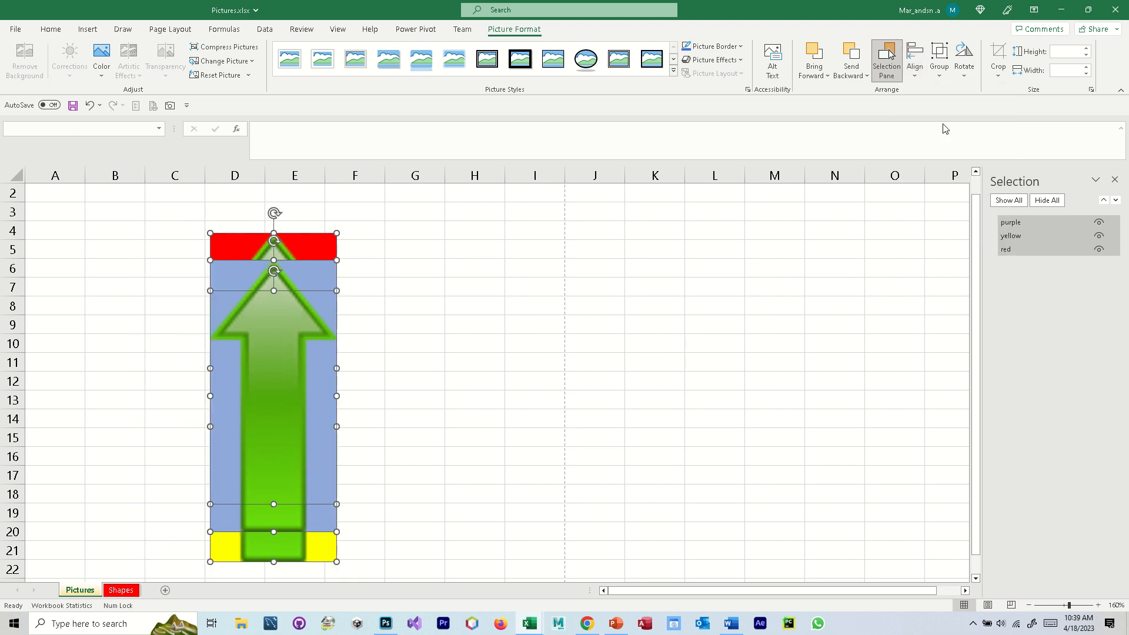
pyautogui.hotkey('ctrl', 'z')
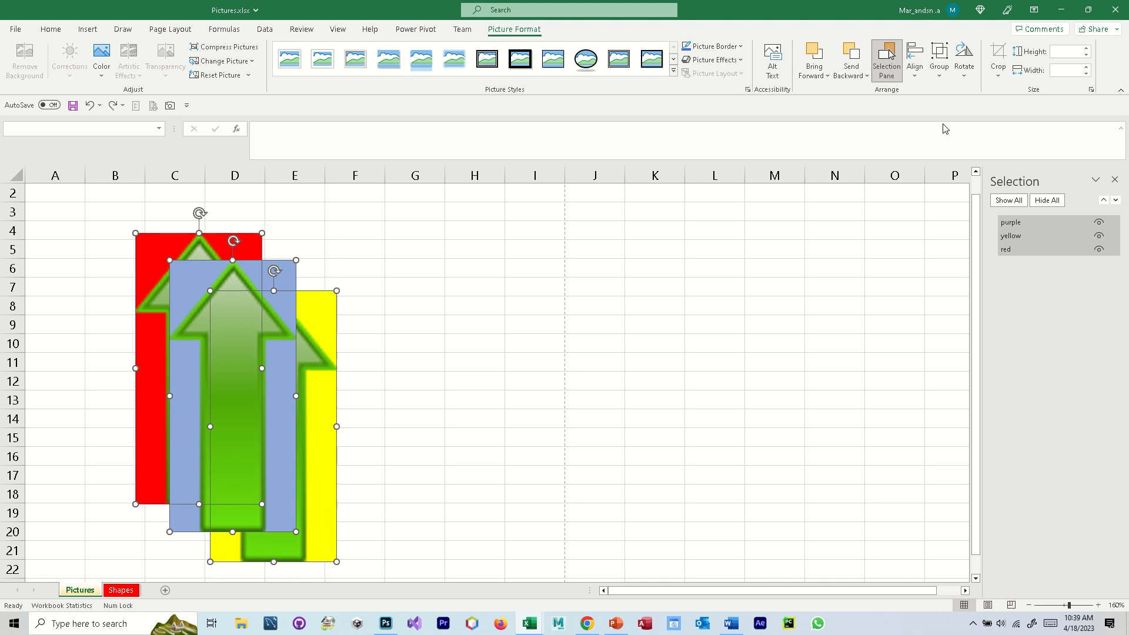
# - Try Align Top and Align Bottom on the three selected pictures, undoing each alignment
pyautogui.click(916, 78)
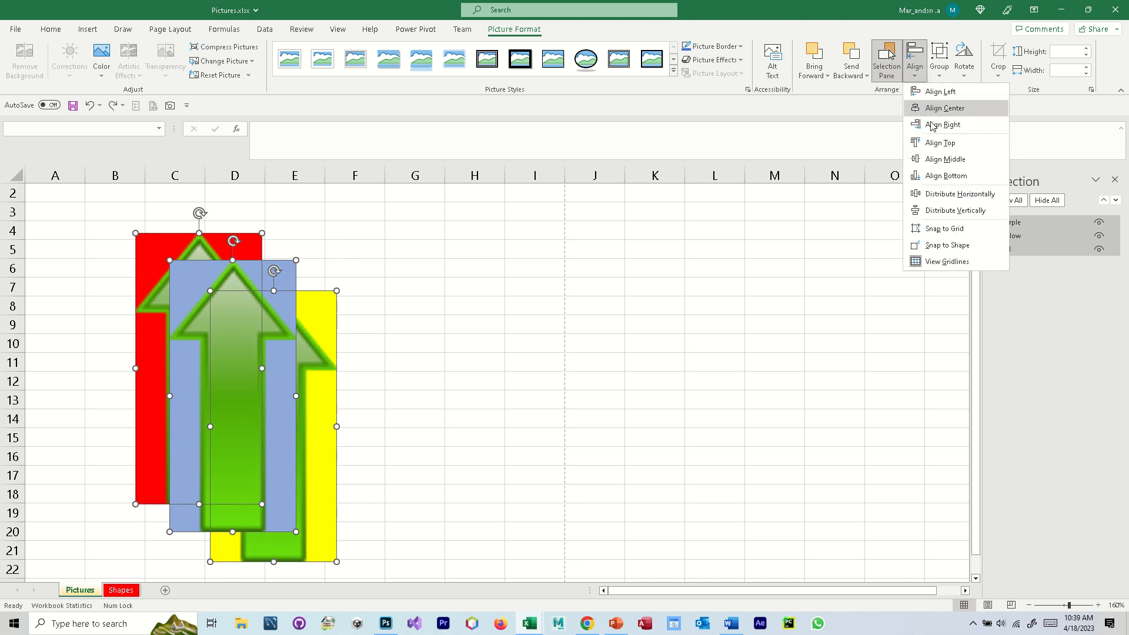
pyautogui.click(945, 144)
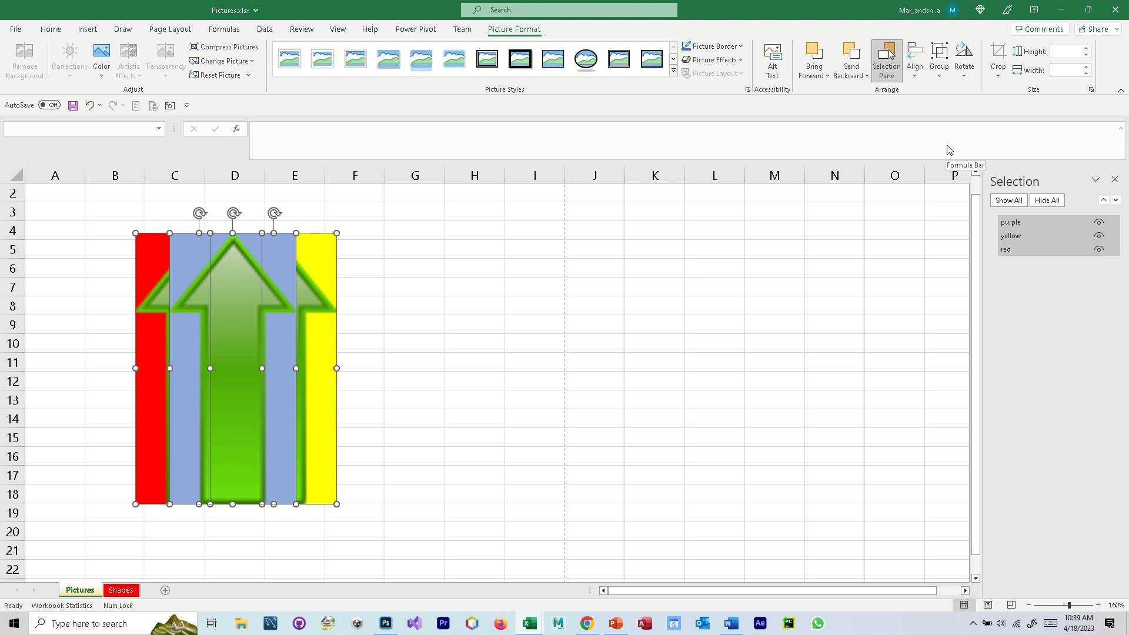
pyautogui.hotkey('ctrl', 'z')
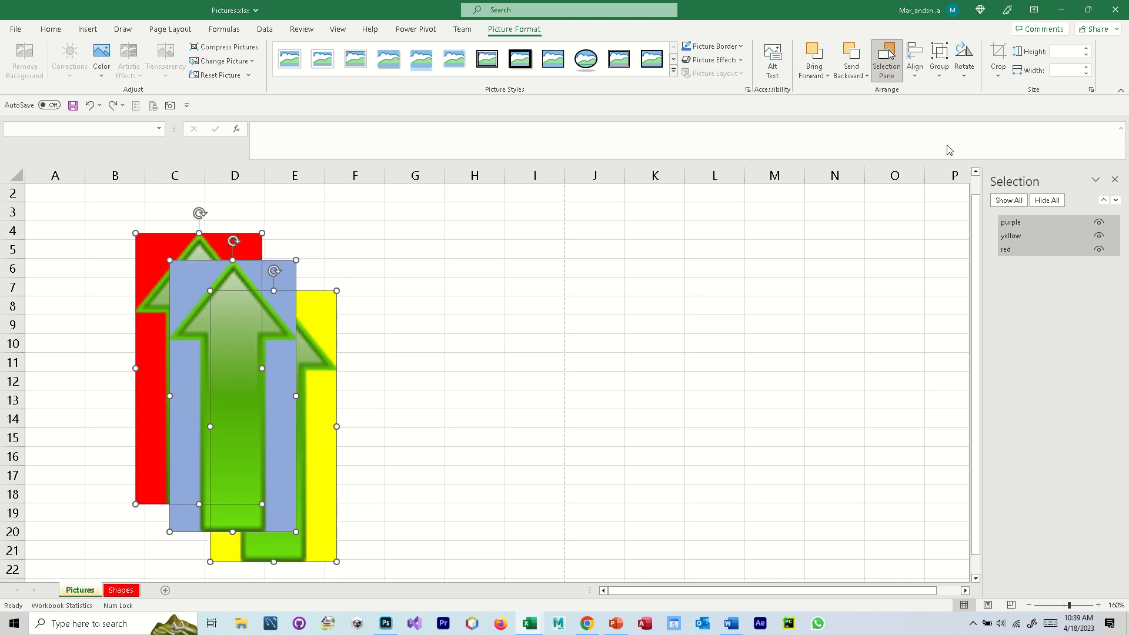
pyautogui.click(919, 75)
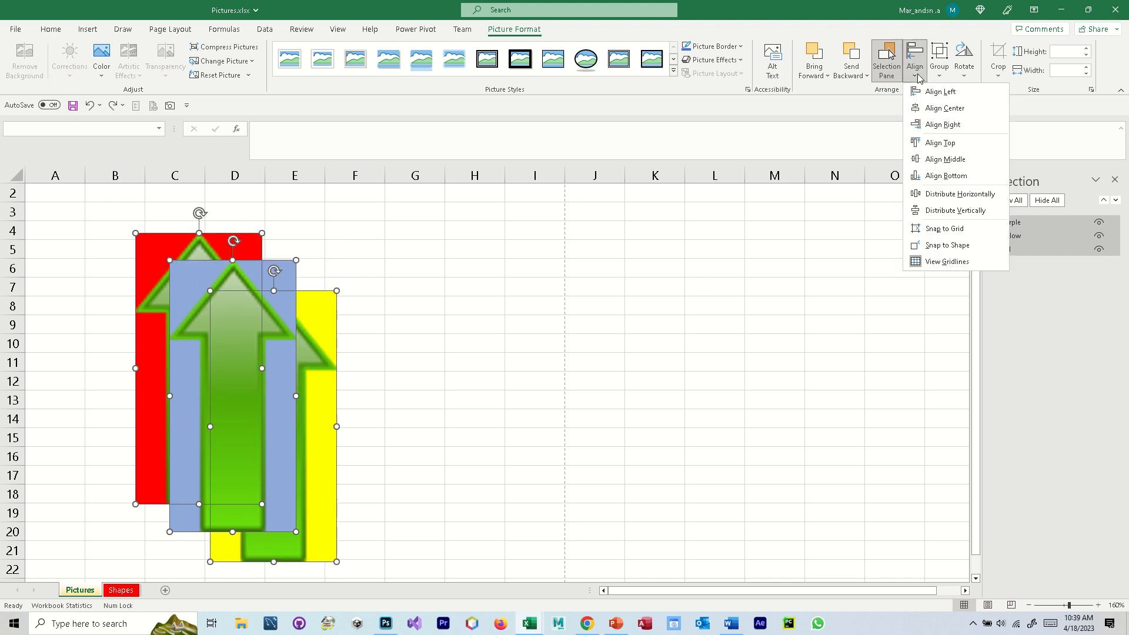
pyautogui.click(948, 175)
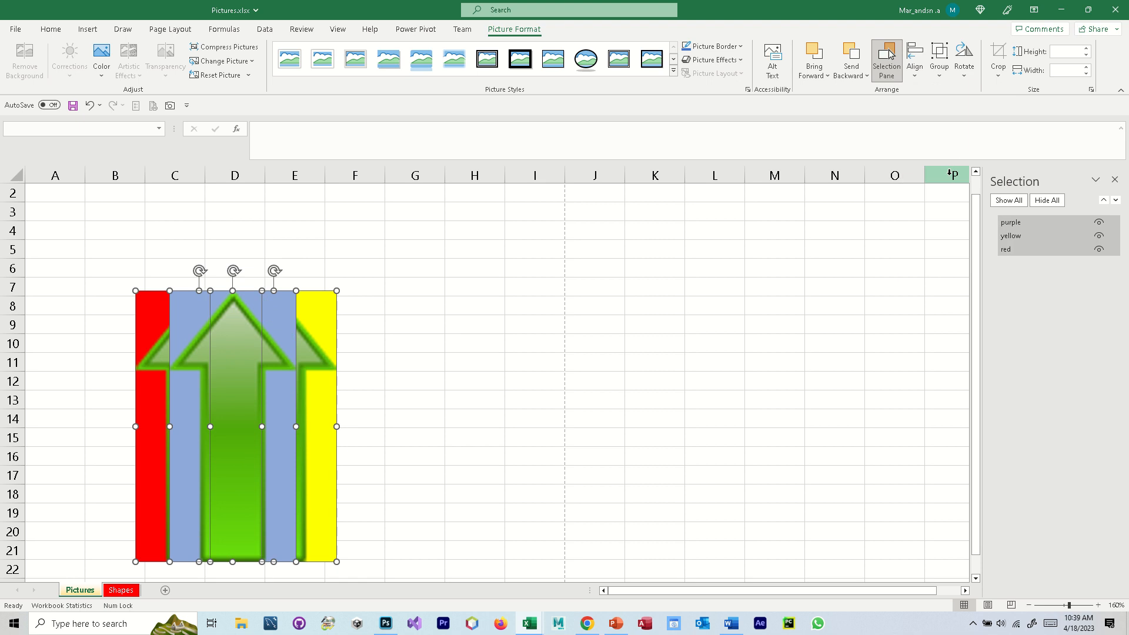
pyautogui.hotkey('ctrl', 'z')
# - Distribute the three overlapping pictures horizontally and vertically
pyautogui.click(916, 69)
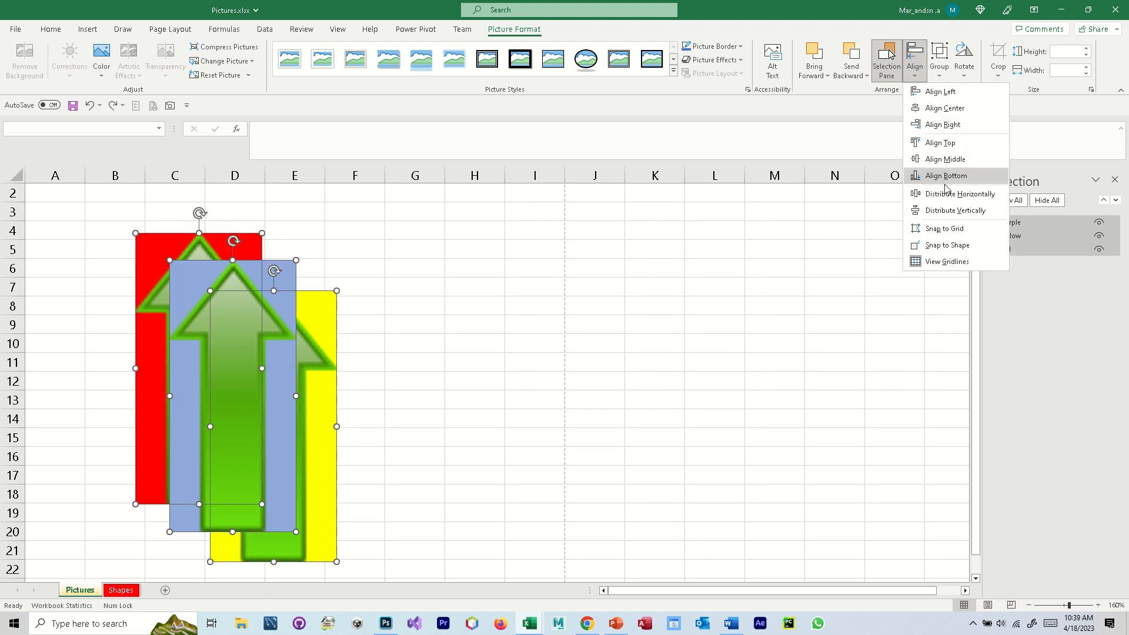
pyautogui.click(946, 197)
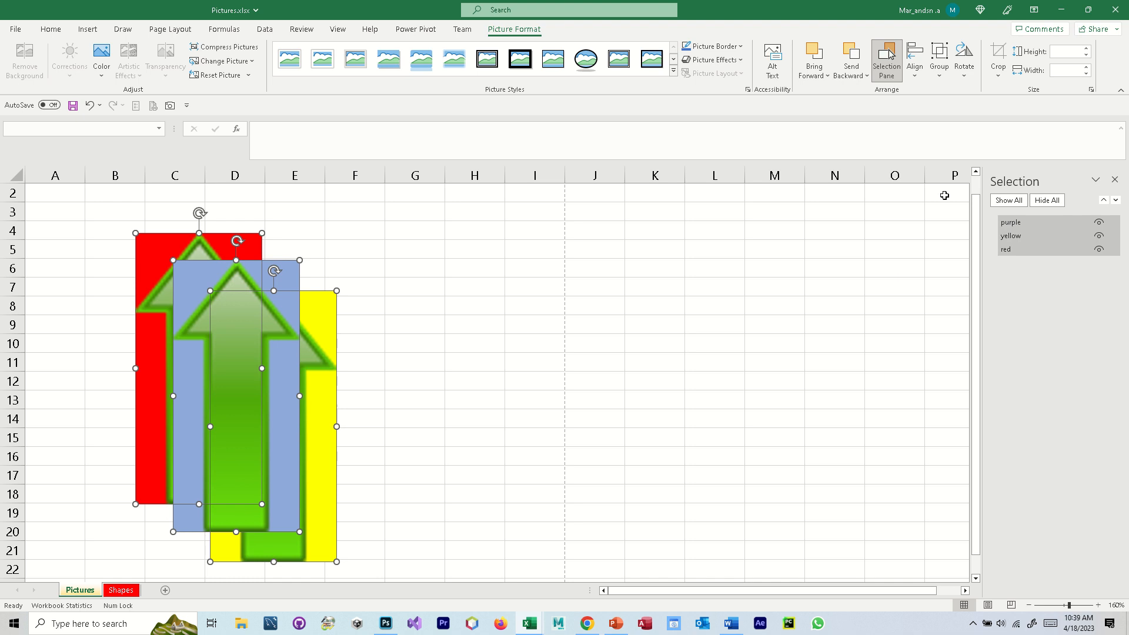
pyautogui.click(914, 66)
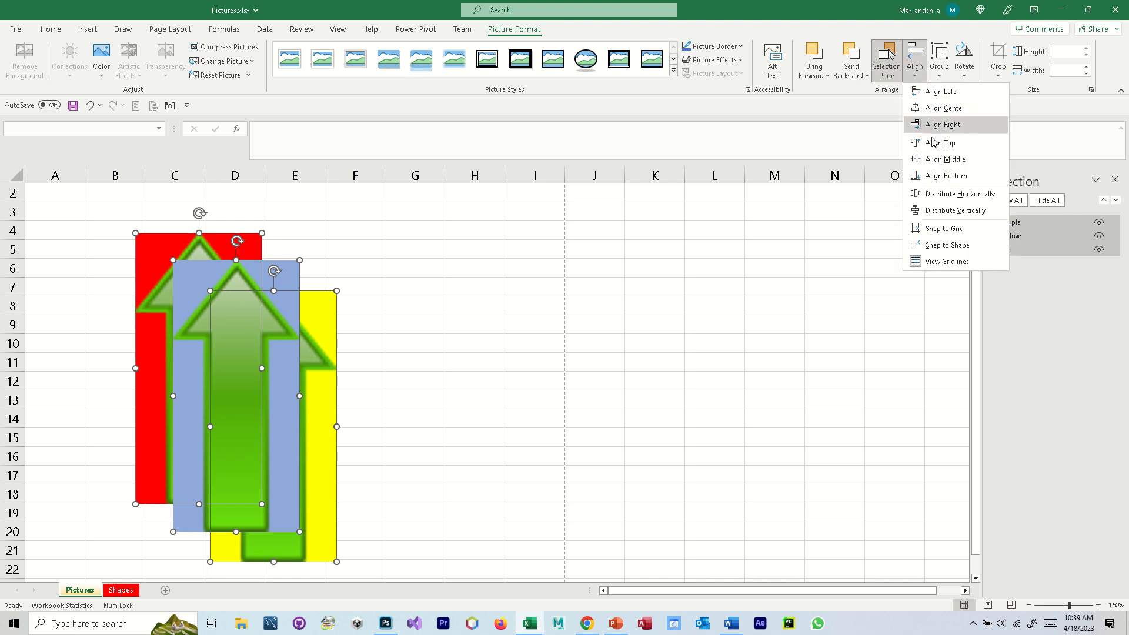
pyautogui.click(947, 211)
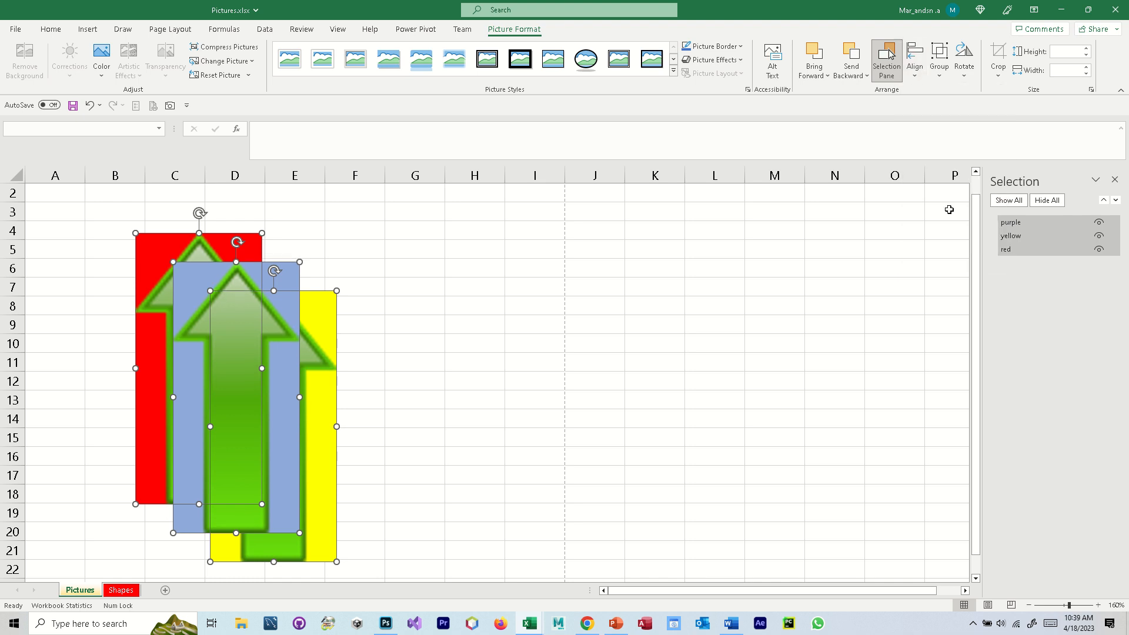
# - Align the tops of the three pictures and spread them into a row, with purple over columns E to G and yellow over H to J
pyautogui.click(917, 72)
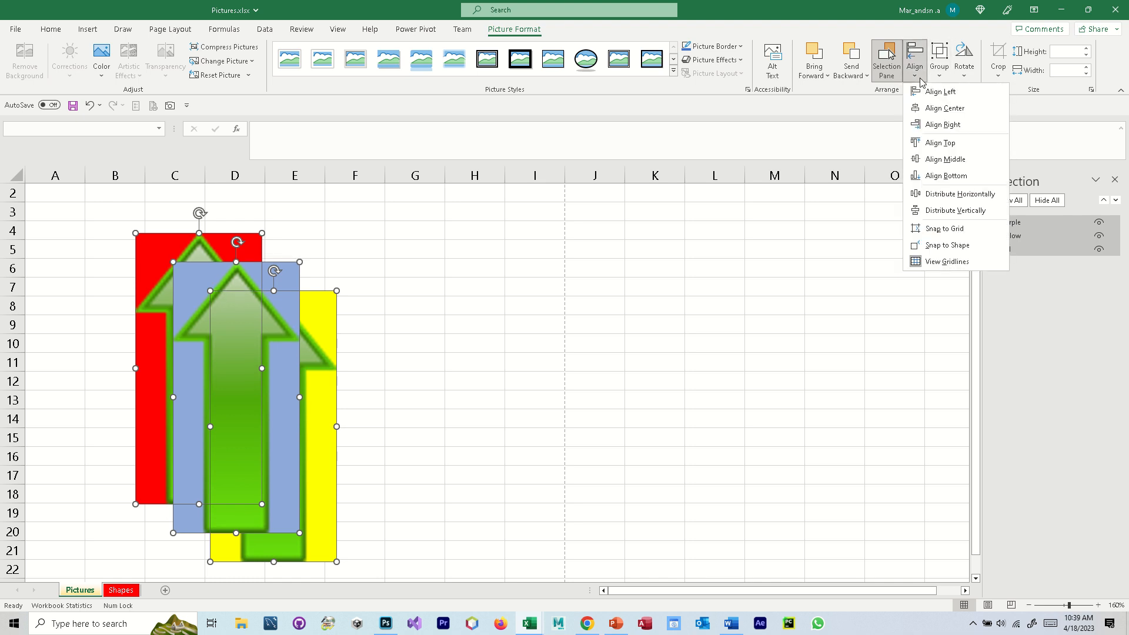
pyautogui.click(941, 143)
pyautogui.click(428, 341)
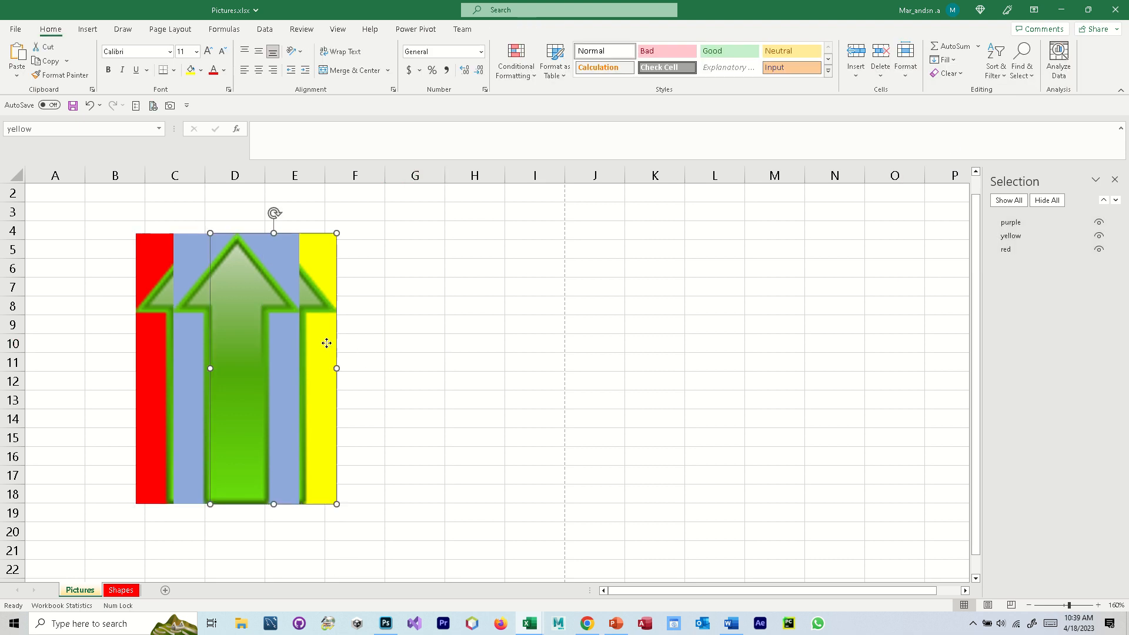
pyautogui.moveTo(328, 339); pyautogui.dragTo(593, 346)
pyautogui.moveTo(279, 341); pyautogui.dragTo(388, 344)
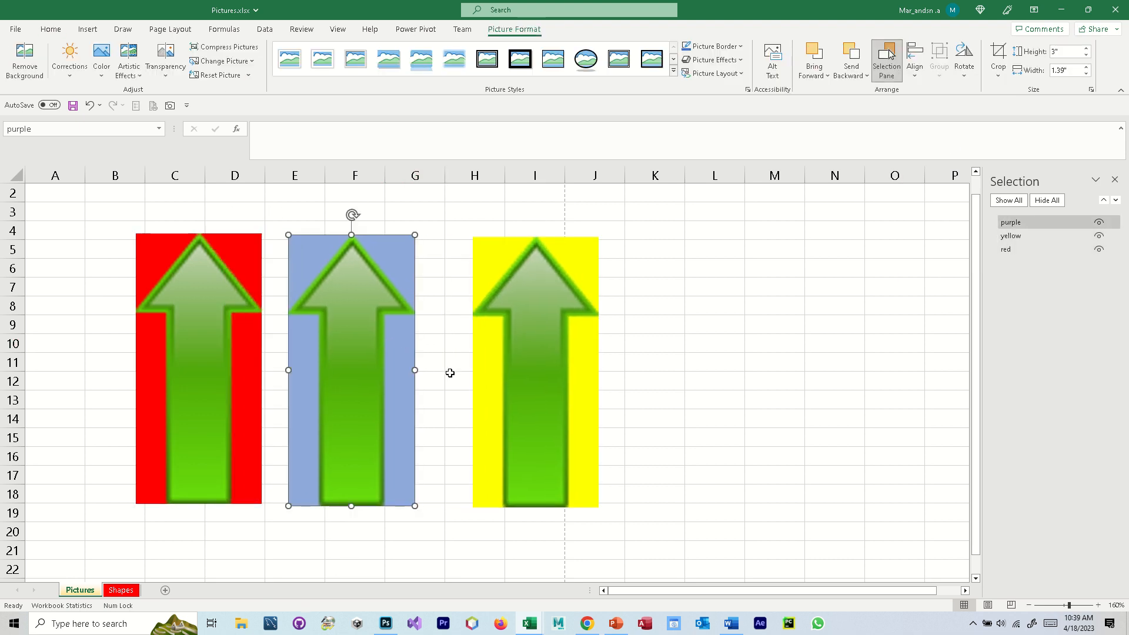
# - Space the red, purple and yellow pictures evenly with Distribute Horizontally and clear the selection
pyautogui.click(215, 348)
pyautogui.keyDown('shift'); pyautogui.click(371, 334); pyautogui.keyUp('shift')
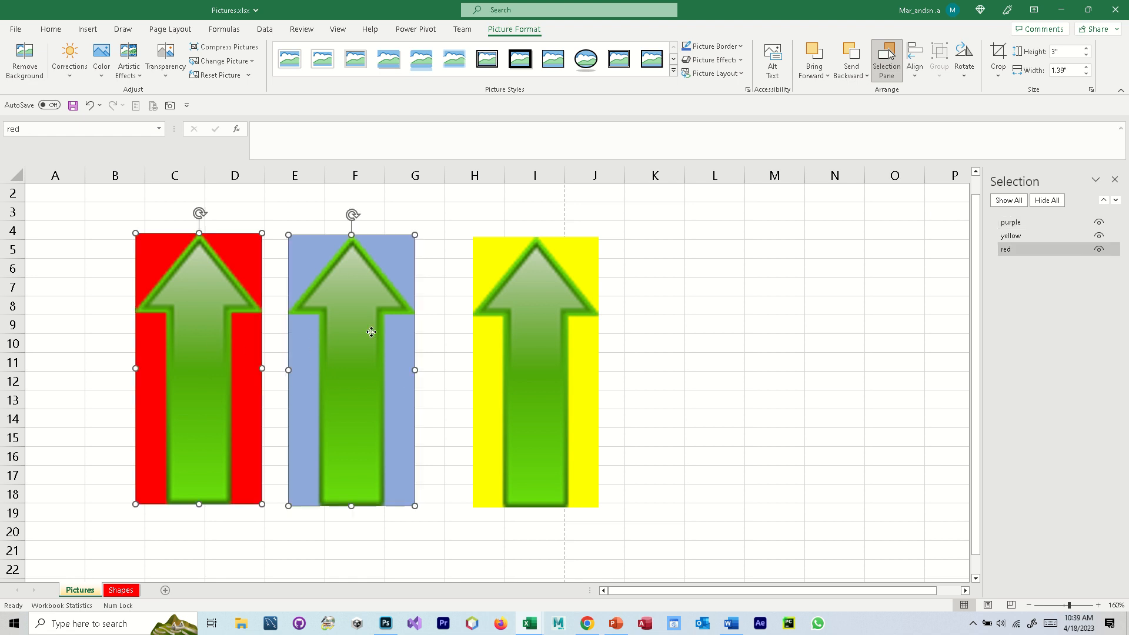
pyautogui.keyDown('shift'); pyautogui.click(535, 342); pyautogui.keyUp('shift')
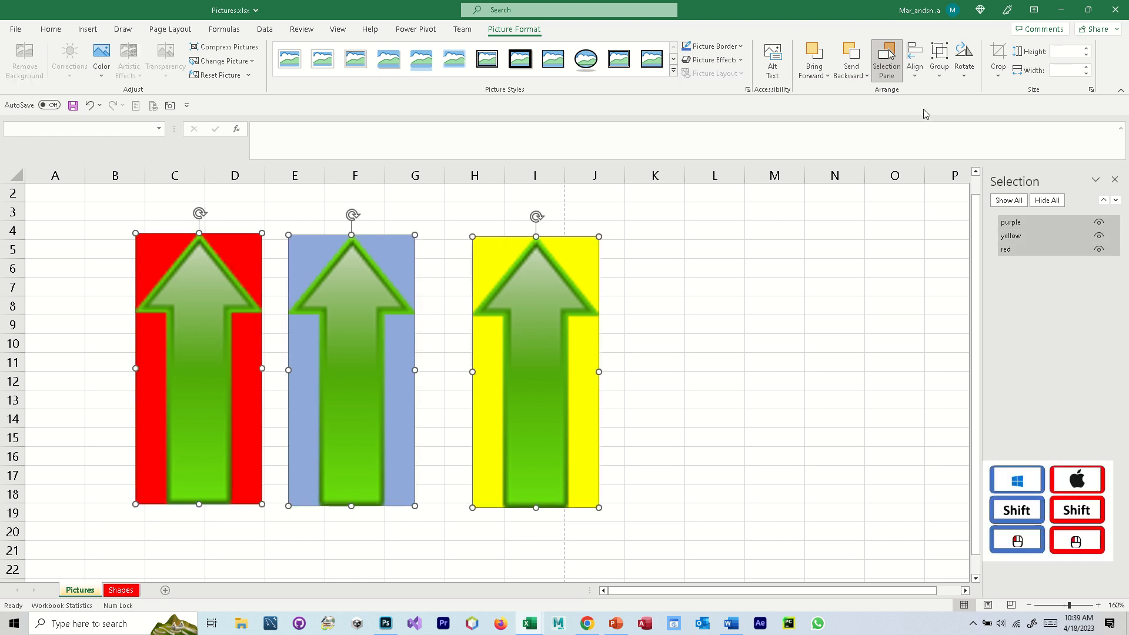
pyautogui.click(915, 66)
pyautogui.click(916, 71)
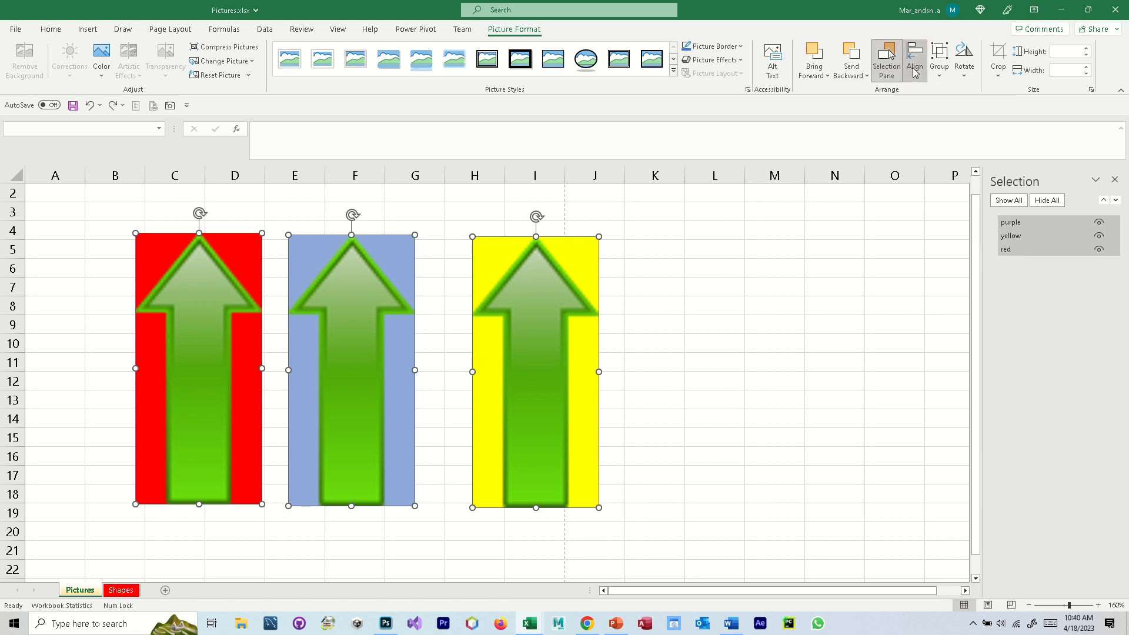
pyautogui.click(914, 71)
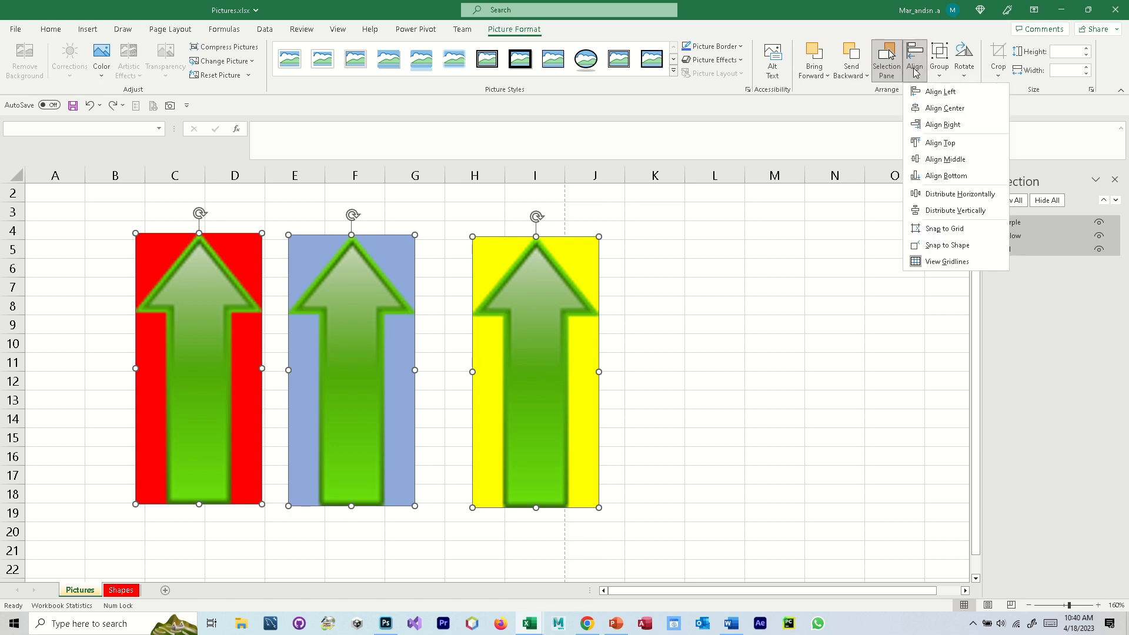
pyautogui.click(957, 197)
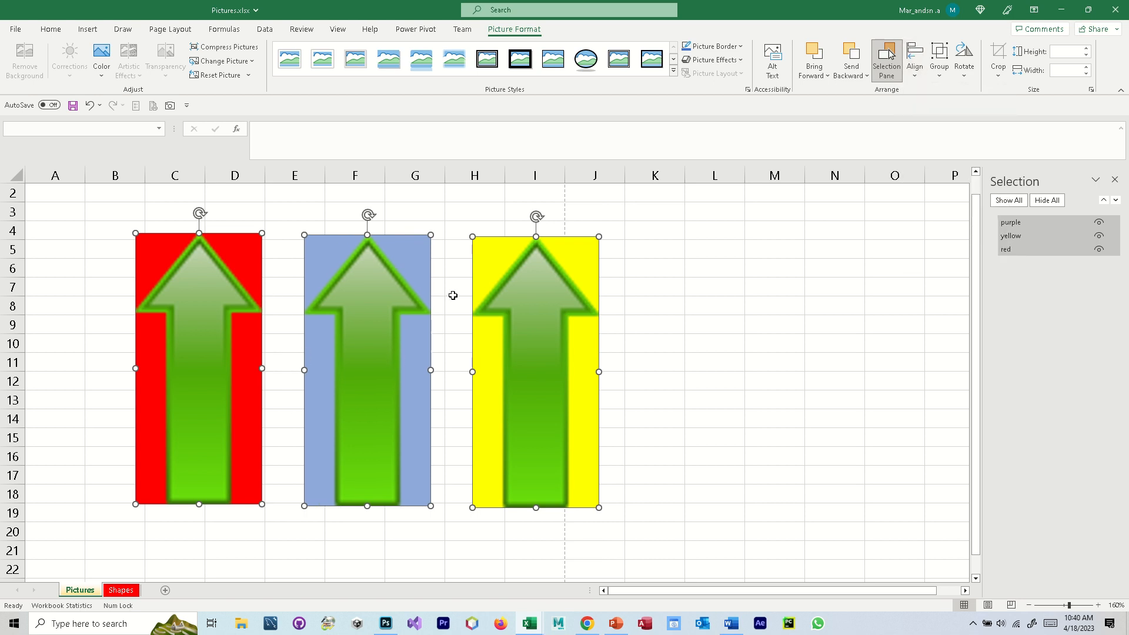
pyautogui.click(727, 406)
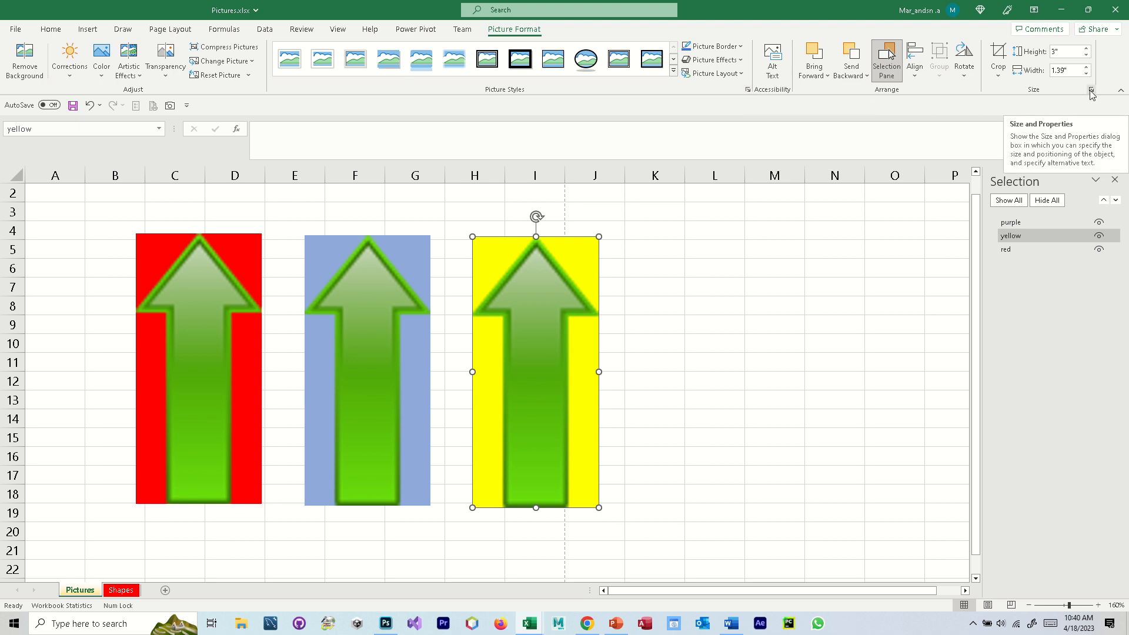
# - Examine the yellow picture's formatting options for effects, size and properties, fill and line, and picture settings including crop
pyautogui.click(748, 90)
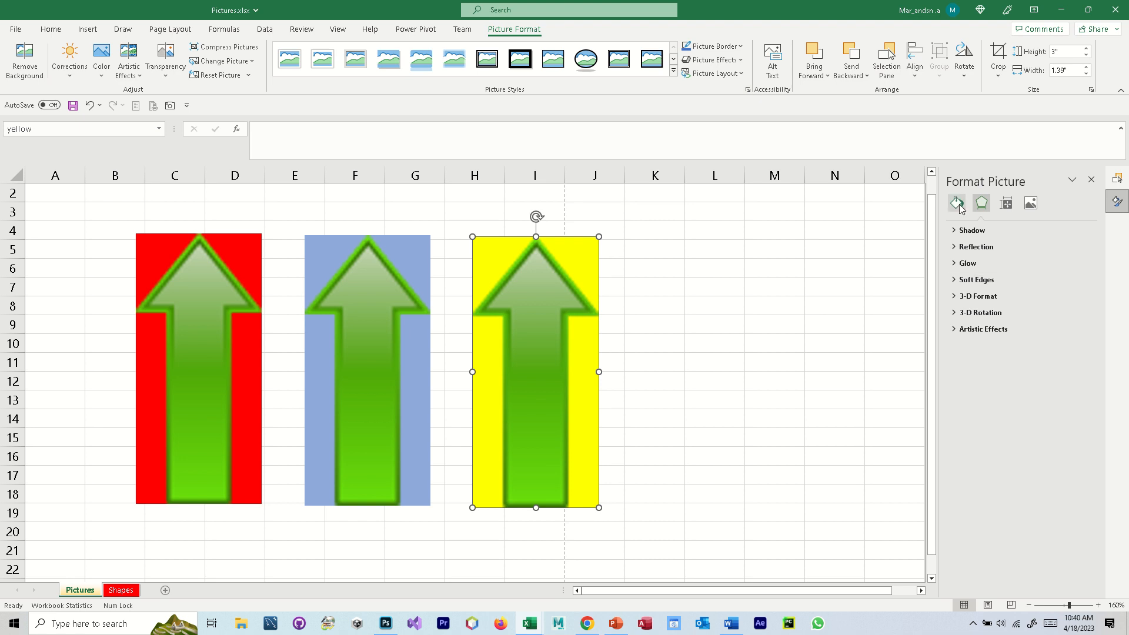
pyautogui.click(1092, 180)
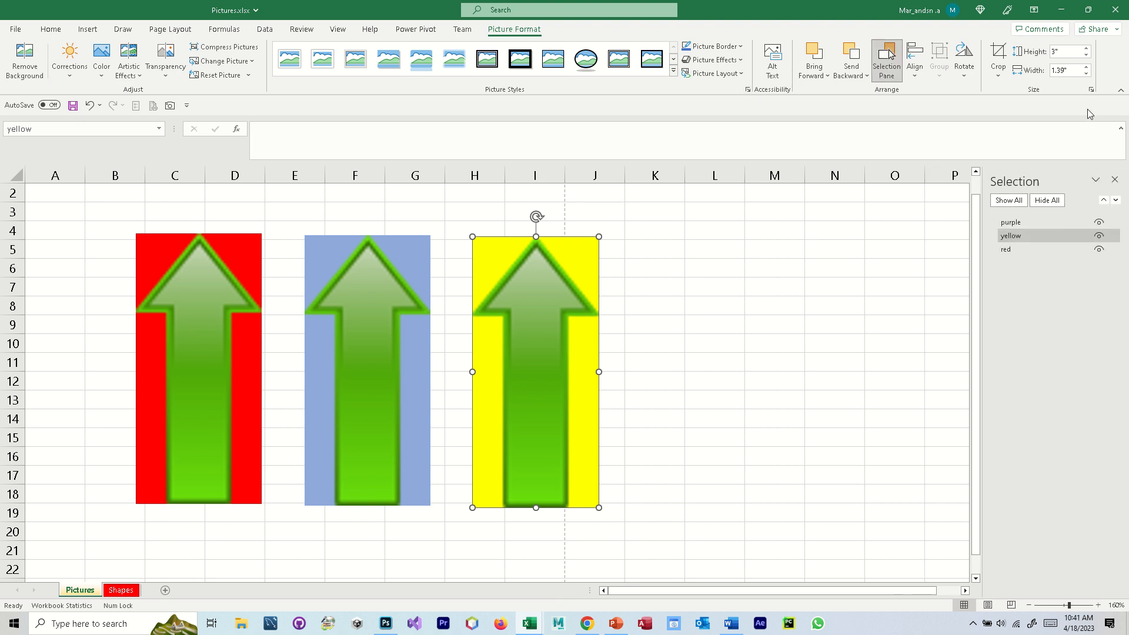
pyautogui.click(1091, 90)
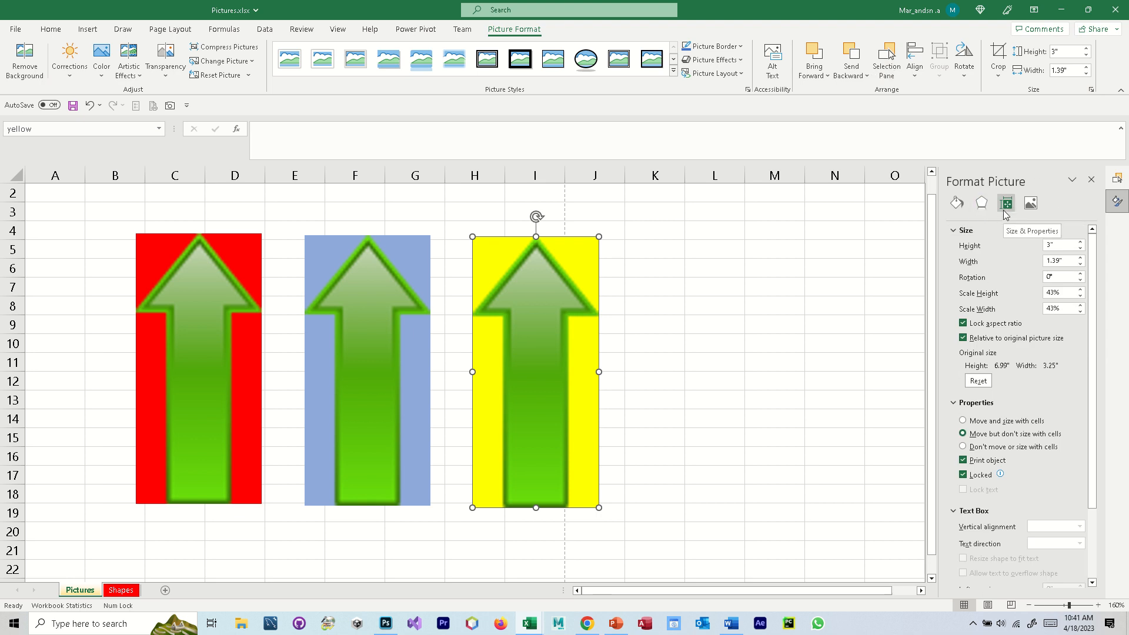
pyautogui.click(983, 213)
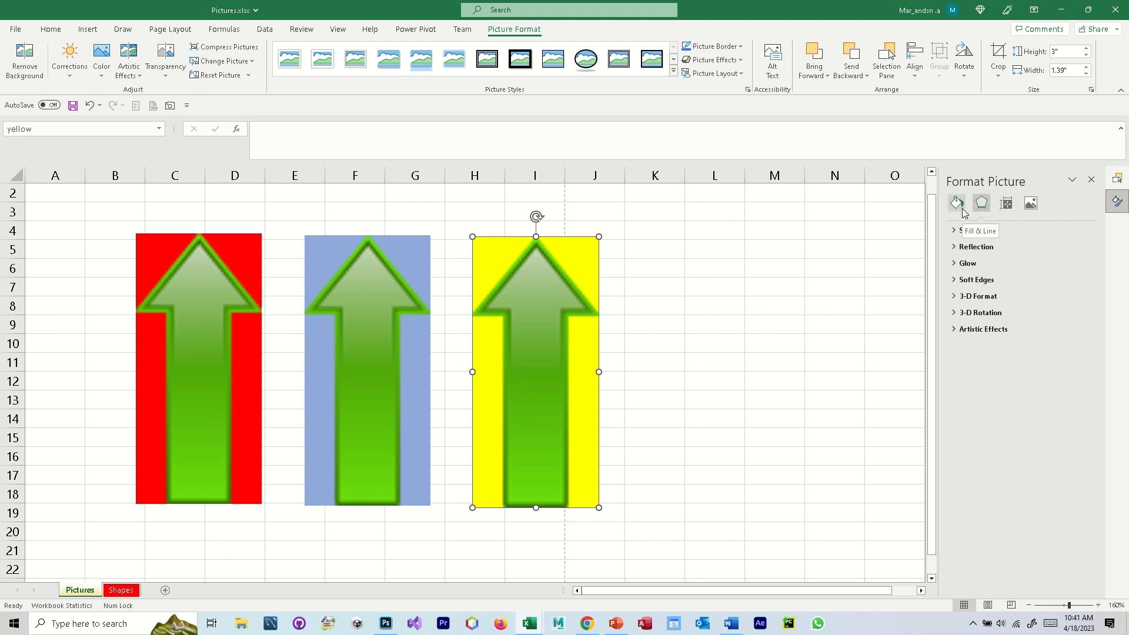
pyautogui.click(962, 206)
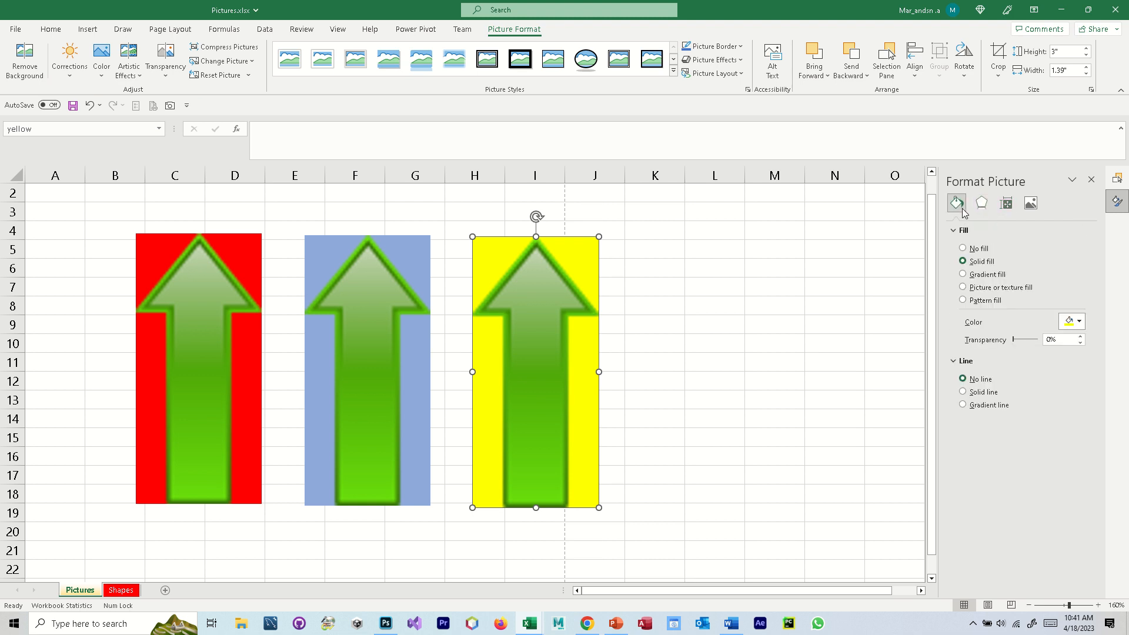
pyautogui.click(1031, 205)
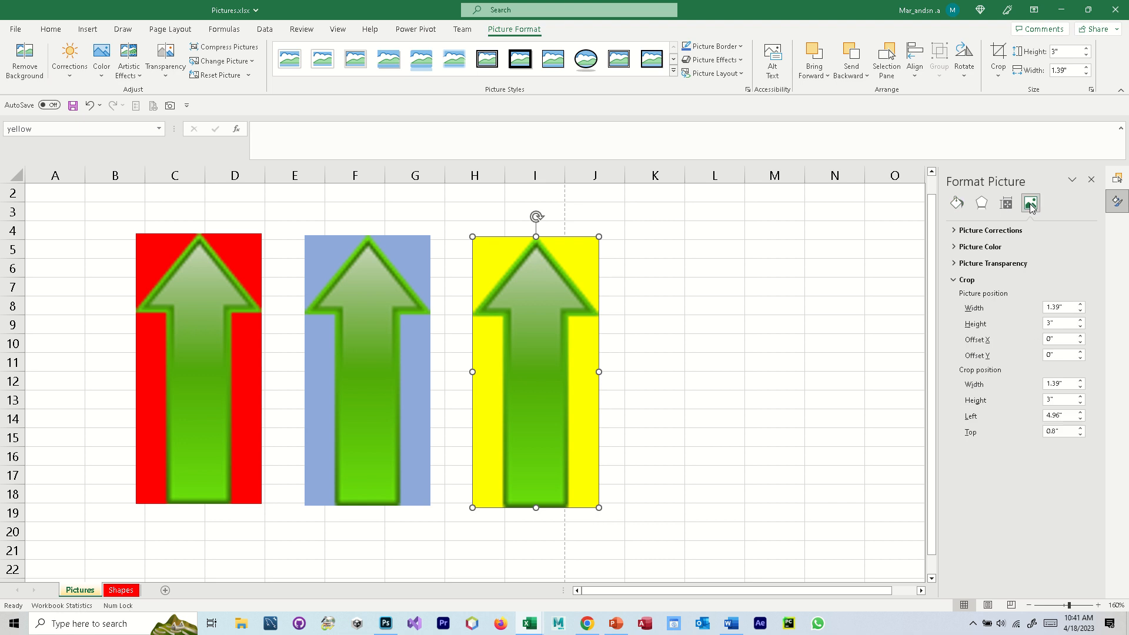